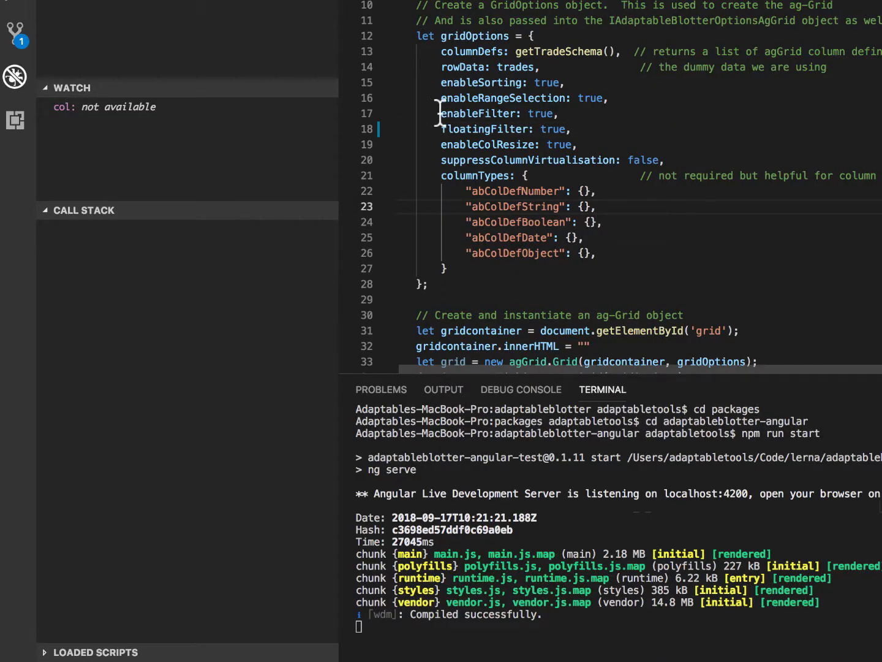
# Step: Highlight the enableFilter and floatingFilter settings in the gridOptions code, and switch to the demo blotter grid
pyautogui.moveTo(442, 114); pyautogui.dragTo(557, 115)
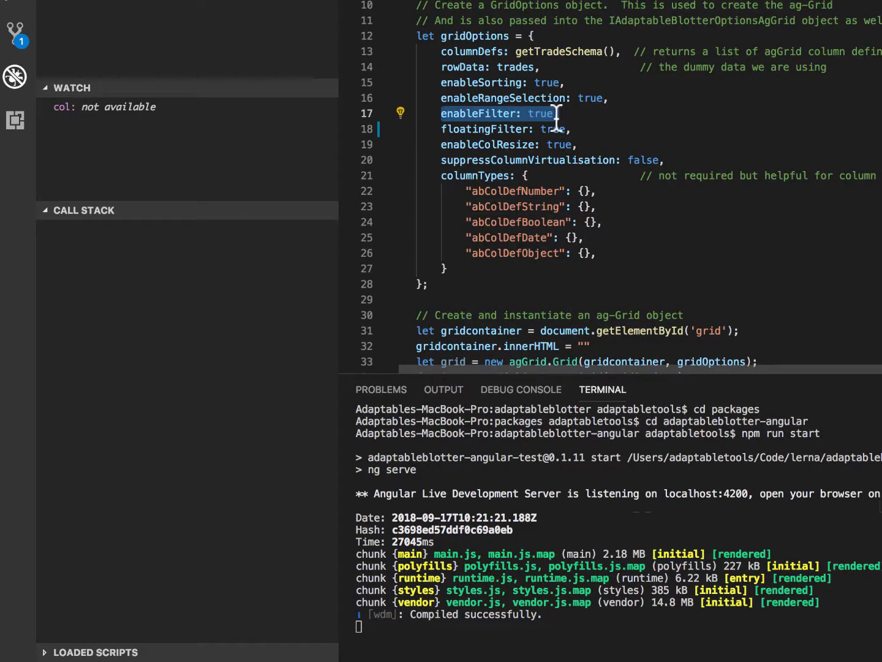
pyautogui.doubleClick(481, 128)
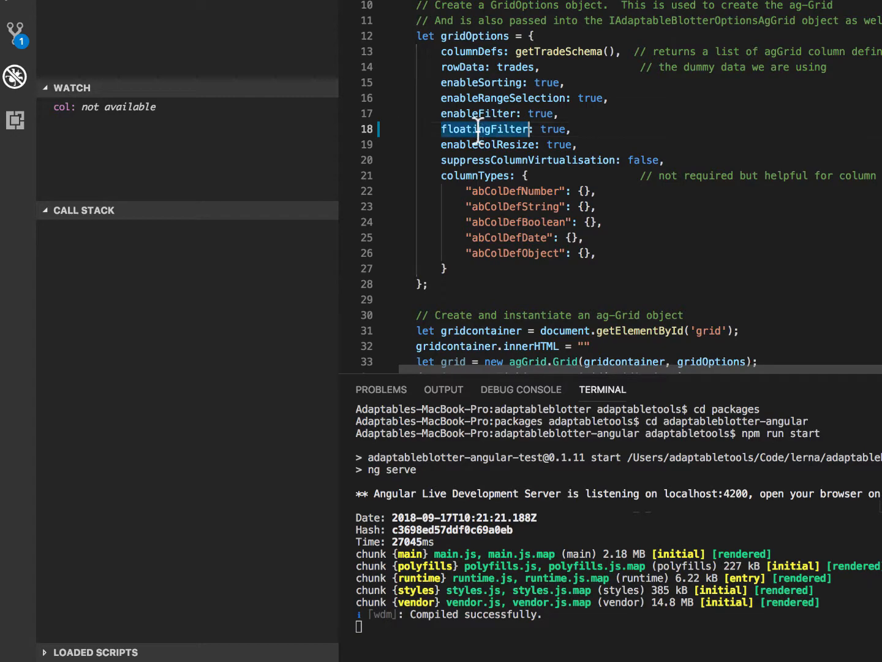
pyautogui.press('super+Tab')
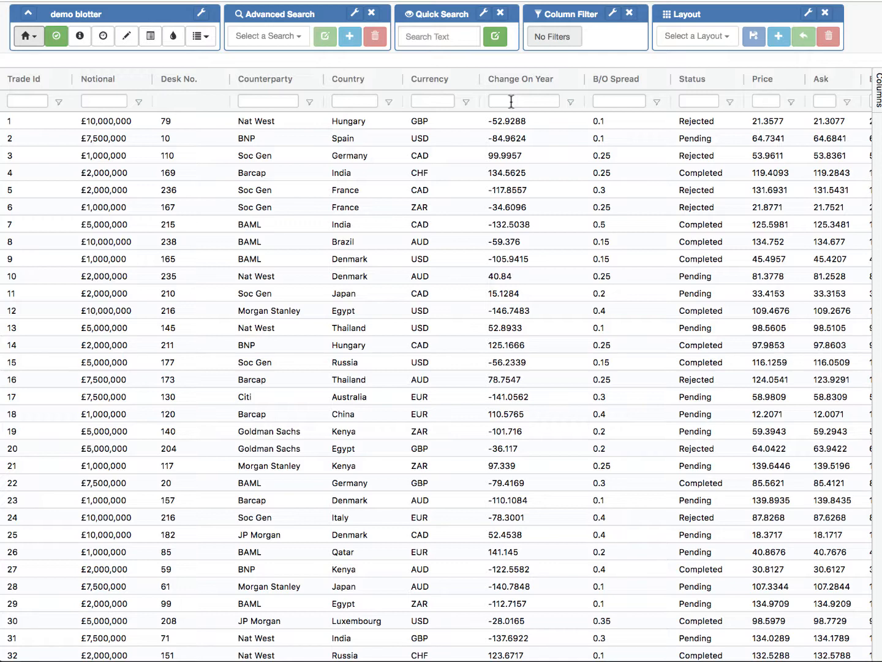
# Step: Filter the B/O Spread column to 0.2 in its floating filter and show the active filter details
pyautogui.click(618, 102)
pyautogui.write('0')
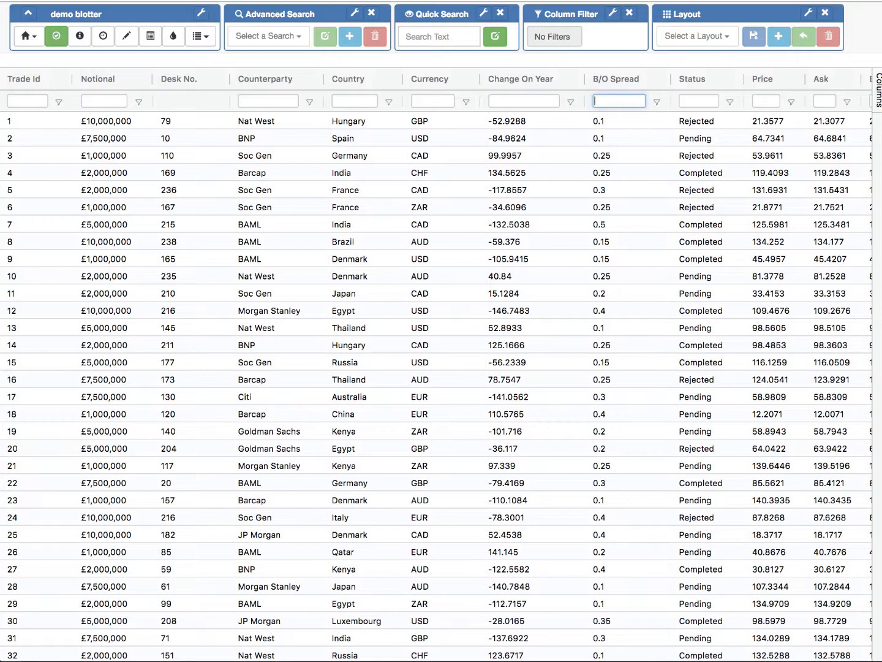
pyautogui.write('.2')
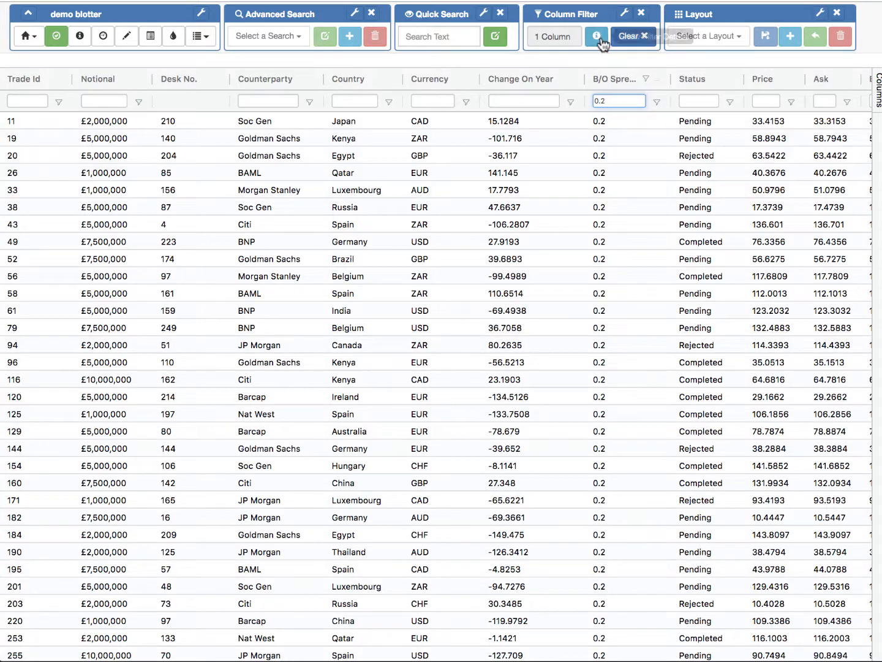
pyautogui.moveTo(596, 37)
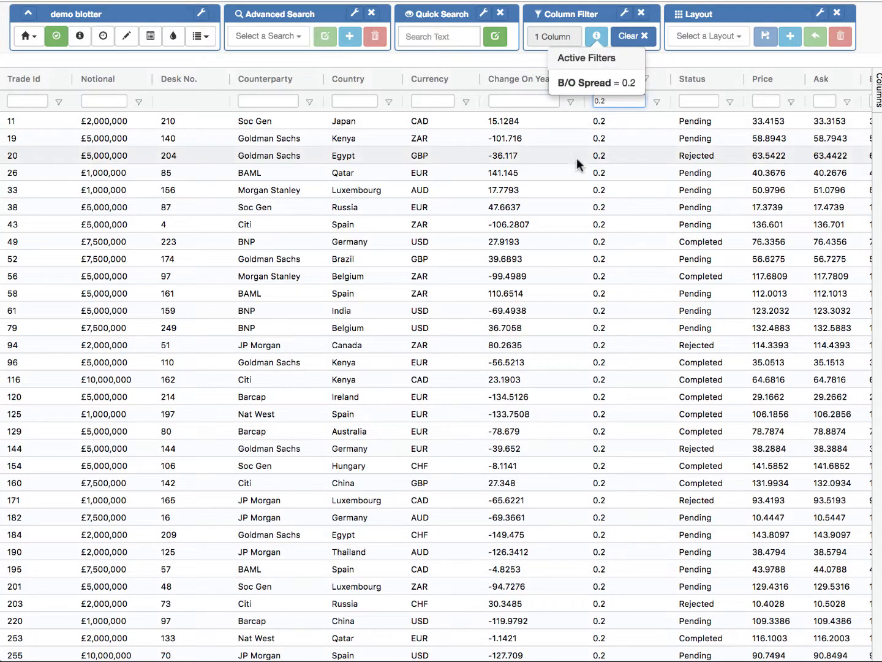
pyautogui.click(617, 190)
# Step: Clear the B/O Spread filter from its filter form and return to the grid
pyautogui.click(656, 102)
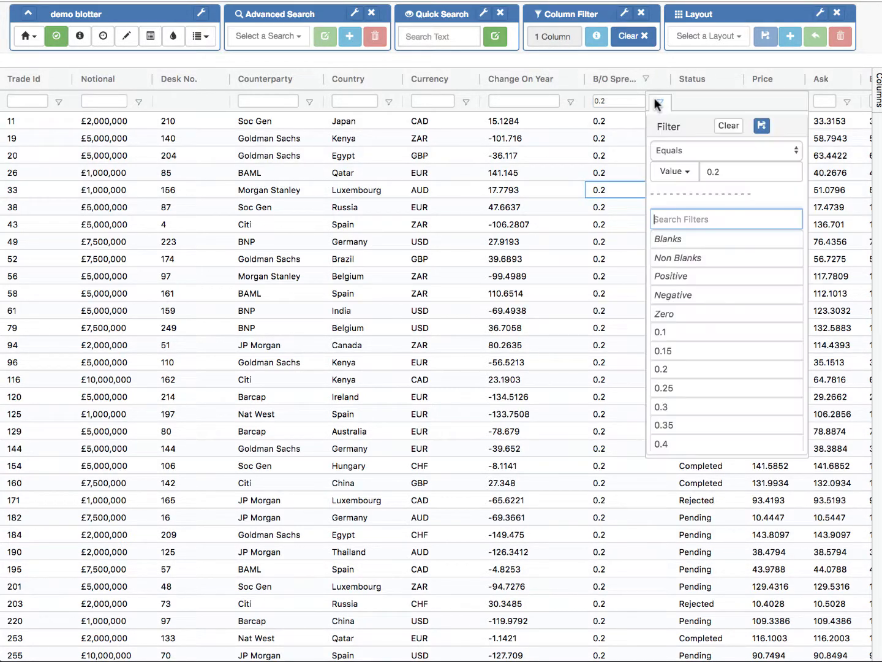
pyautogui.click(728, 126)
pyautogui.click(568, 176)
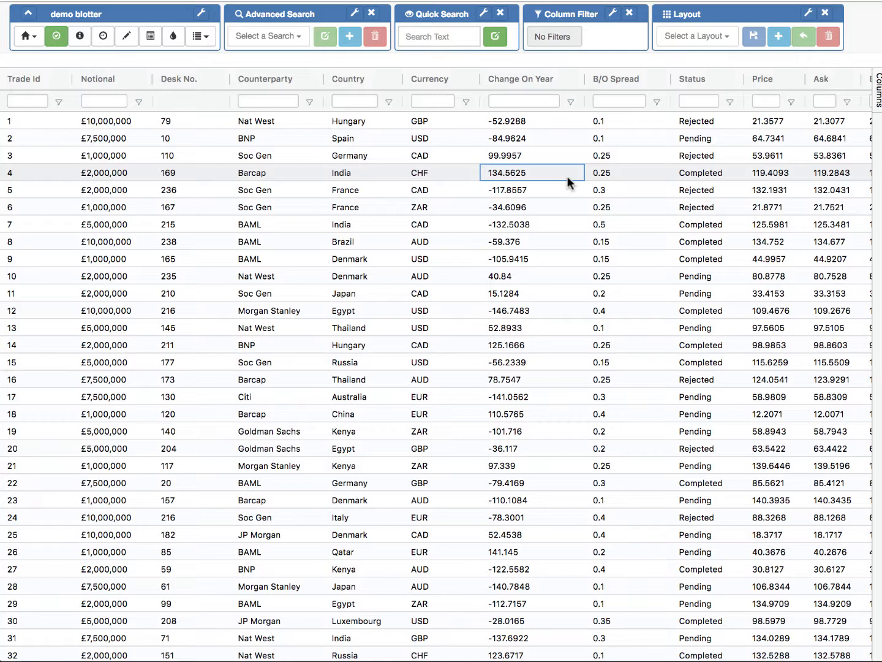
# Step: Filter the Change On Year column with >100, and replace that expression with <100
pyautogui.click(519, 101)
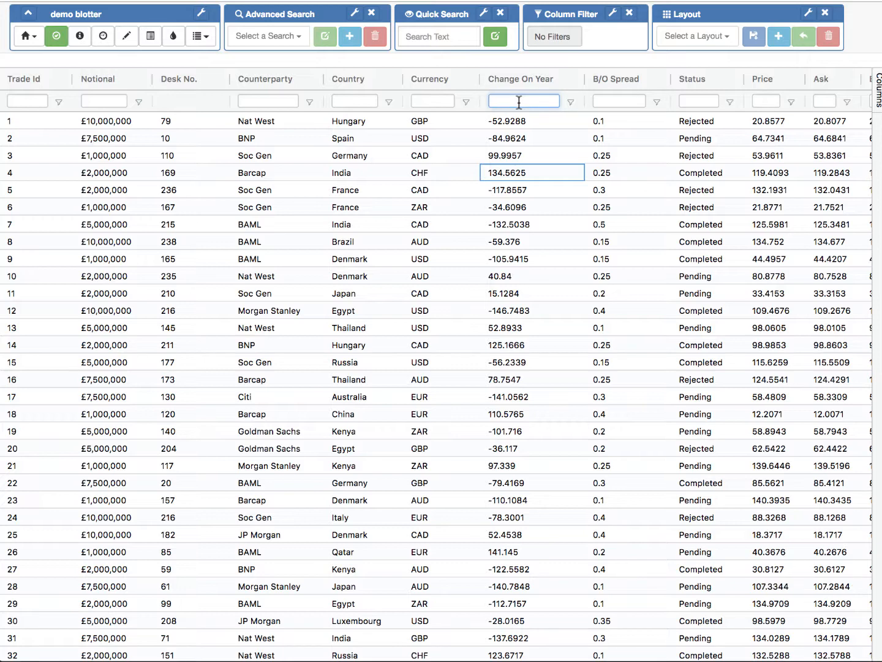
pyautogui.write('>100')
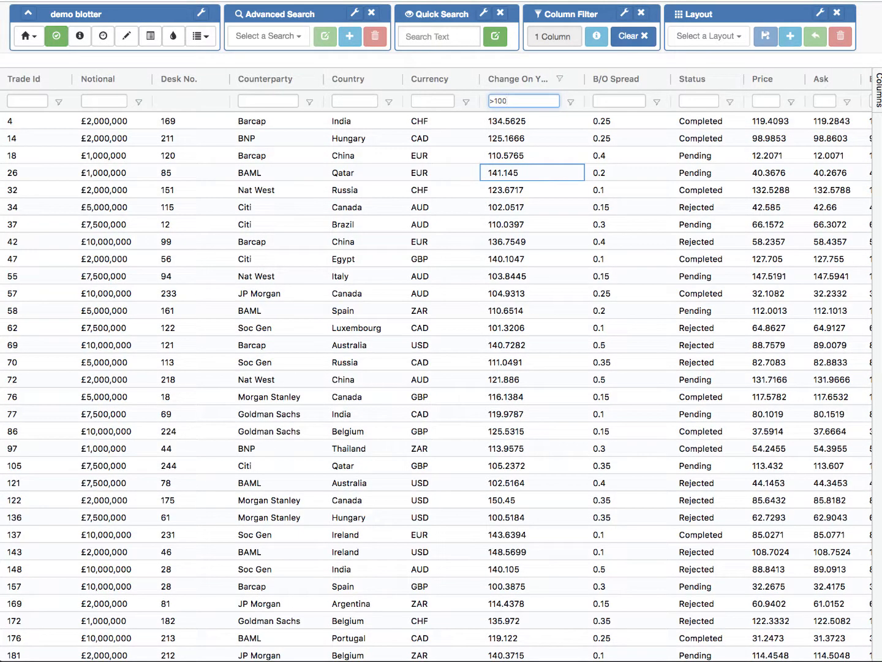
pyautogui.moveTo(532, 103); pyautogui.dragTo(472, 101)
pyautogui.write('<100')
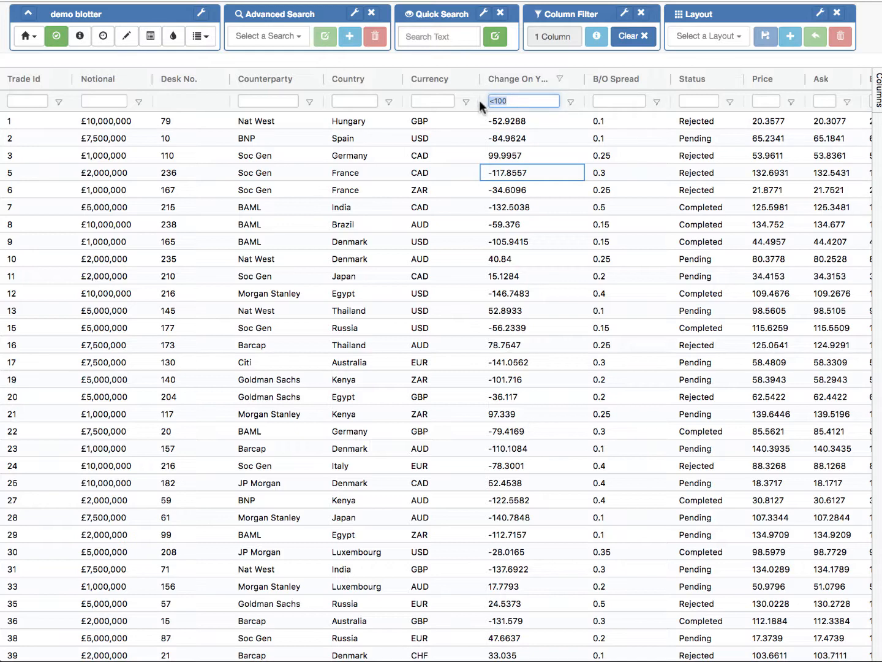
# Step: Set the Change On Year floating filter to the range 50 : 200
pyautogui.write('50 ')
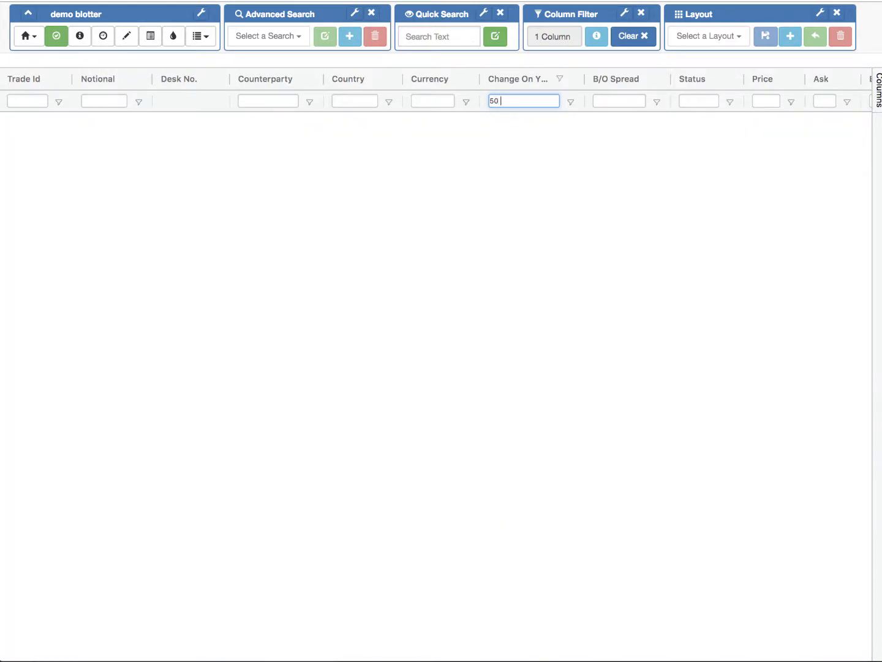
pyautogui.write(': 200')
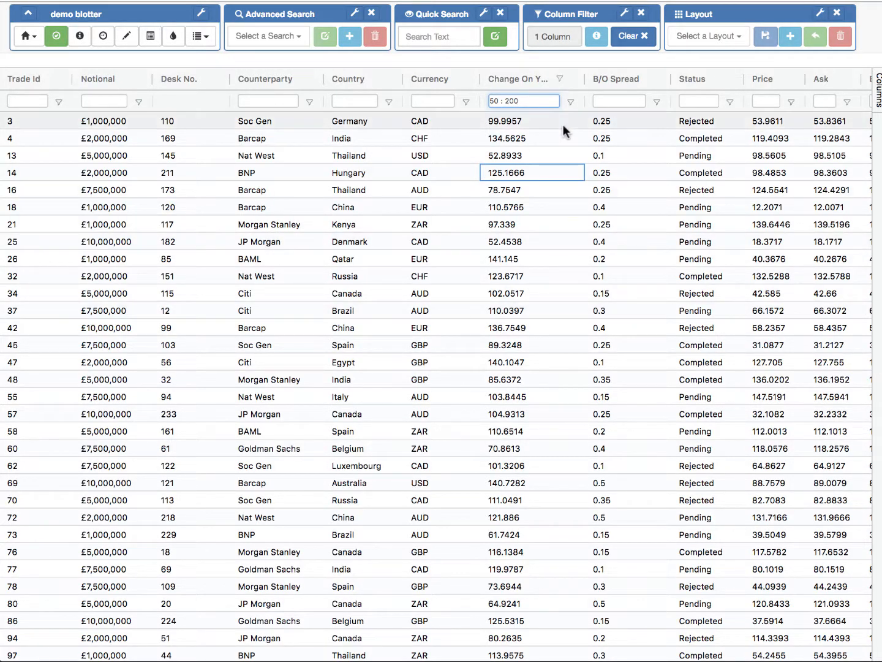
# Step: Inspect the Change On Year range filter in its filter form and in the active filter details
pyautogui.click(571, 102)
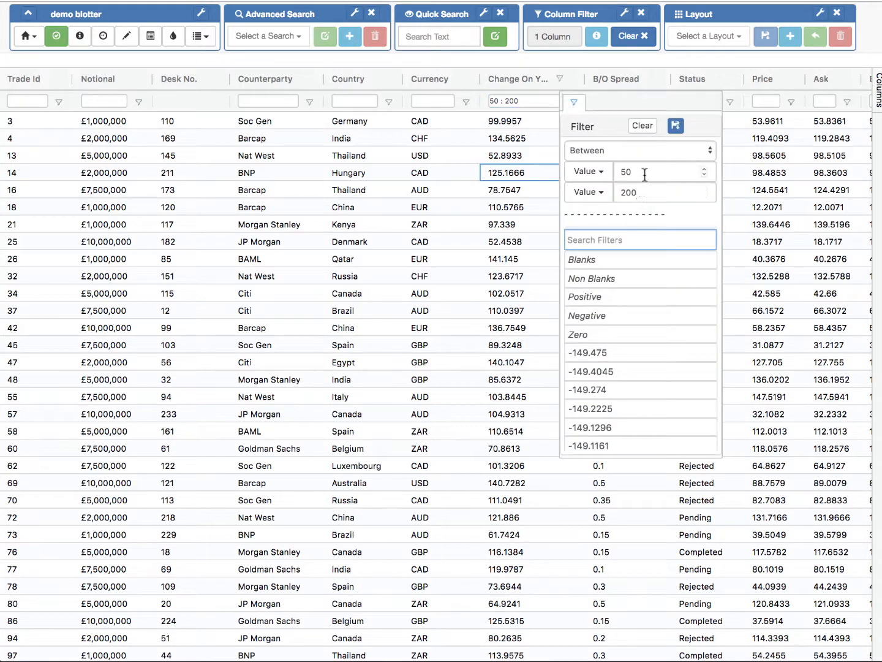
pyautogui.click(492, 240)
pyautogui.click(594, 38)
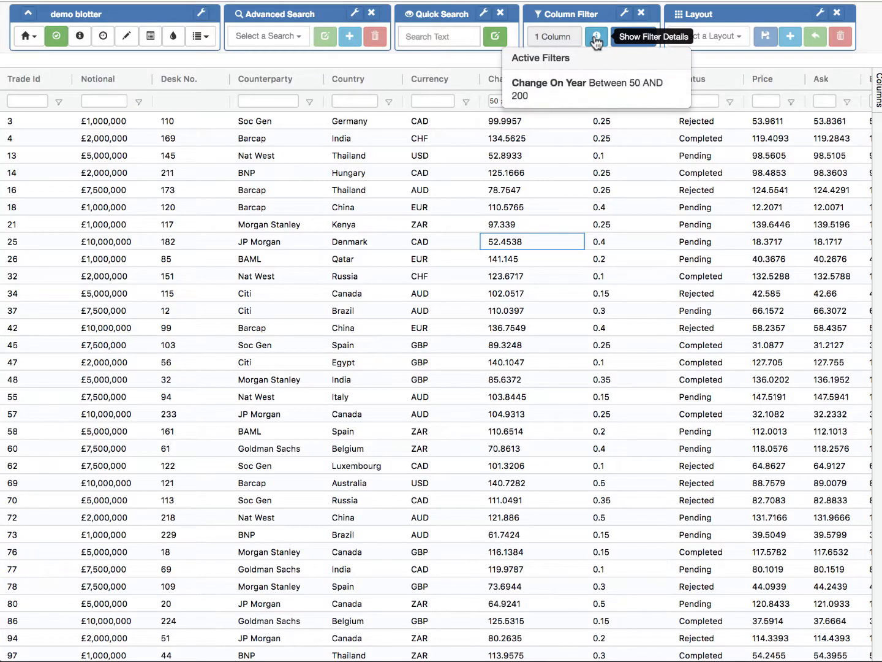
pyautogui.click(534, 149)
pyautogui.hscroll(8, 532, 147)
pyautogui.hscroll(10, 532, 144)
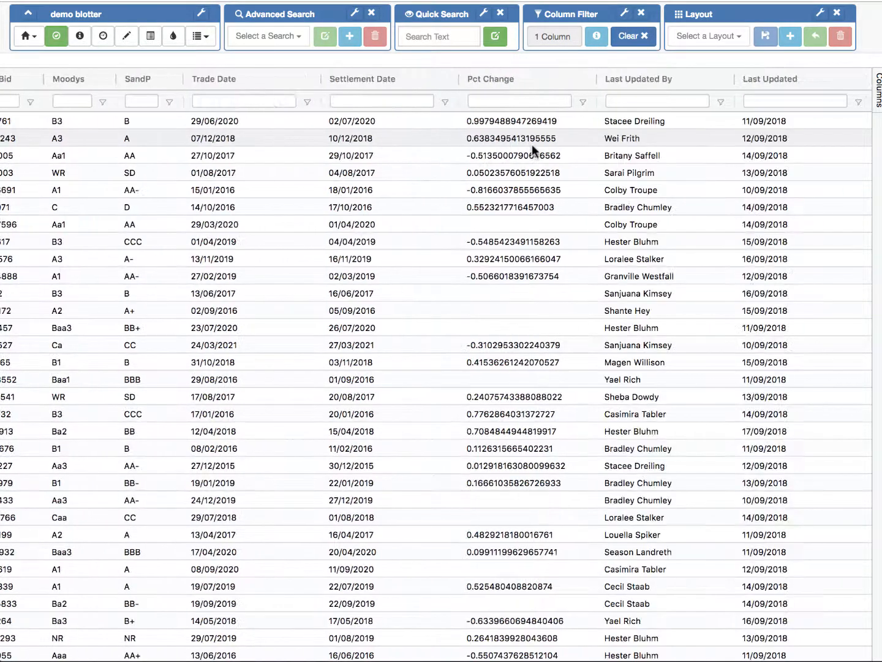
pyautogui.hscroll(-15, 532, 144)
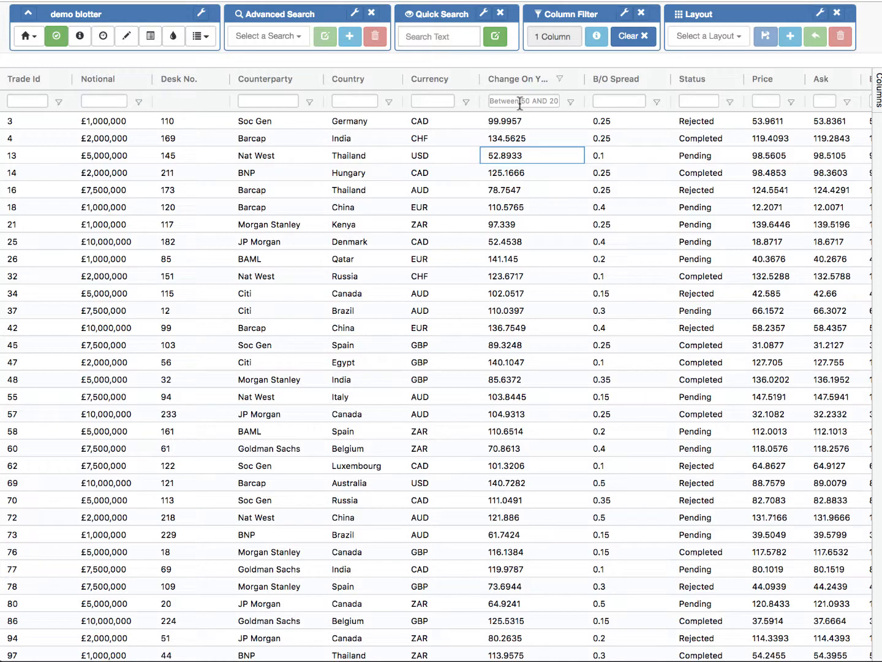
# Step: Replace the Change On Year floating filter with 100, and empty it to remove the filter
pyautogui.click(520, 103)
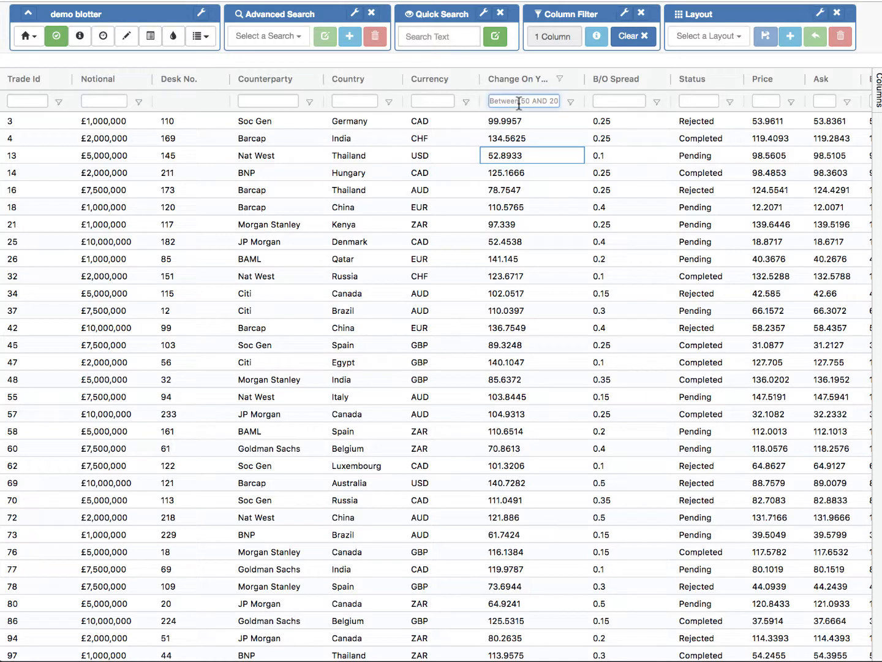
pyautogui.write('100')
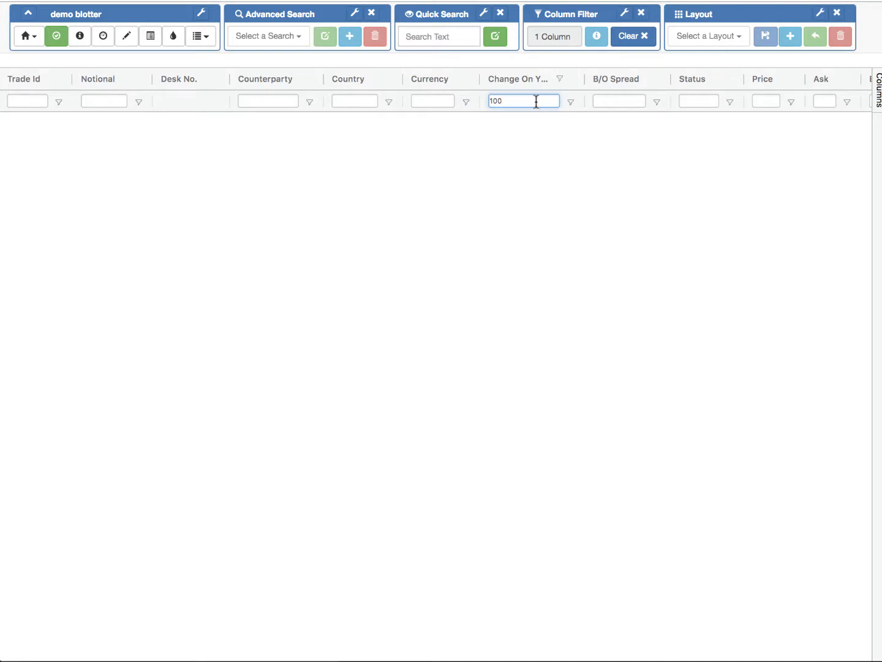
pyautogui.press('BackSpace')
pyautogui.press('BackSpace')
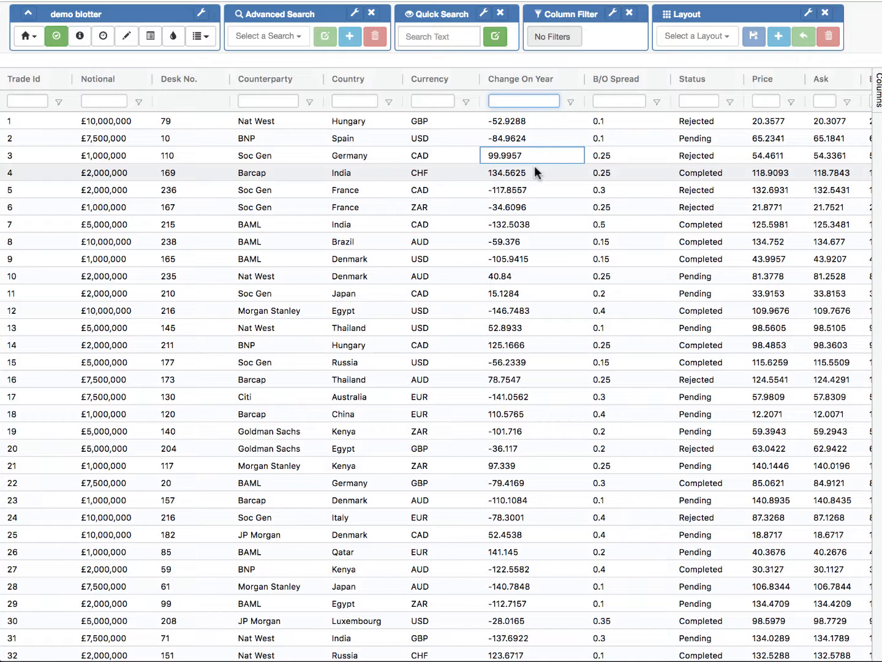
# Step: Filter the Currency column by cad in its floating filter and look through the matching rows
pyautogui.click(433, 99)
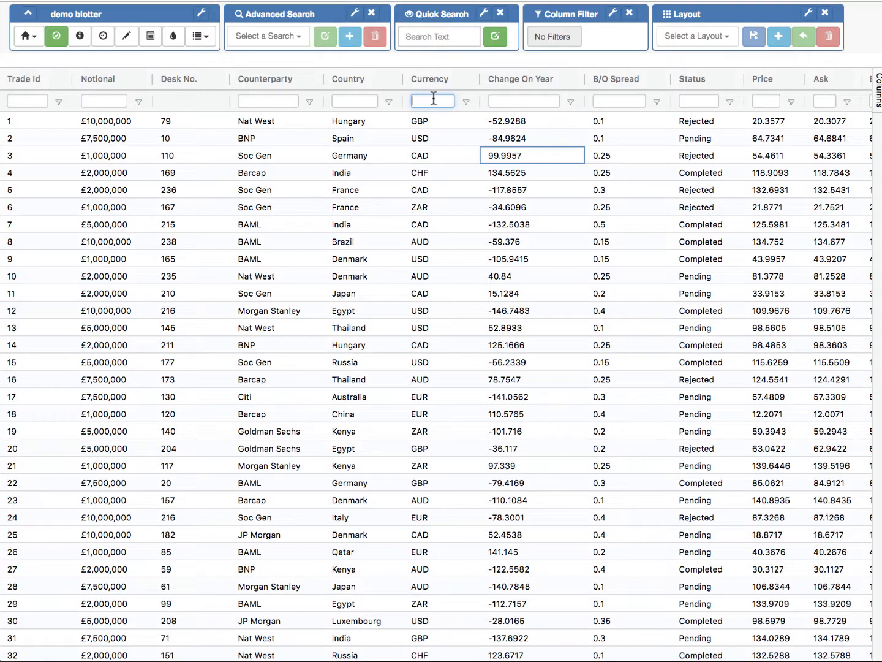
pyautogui.write('cad')
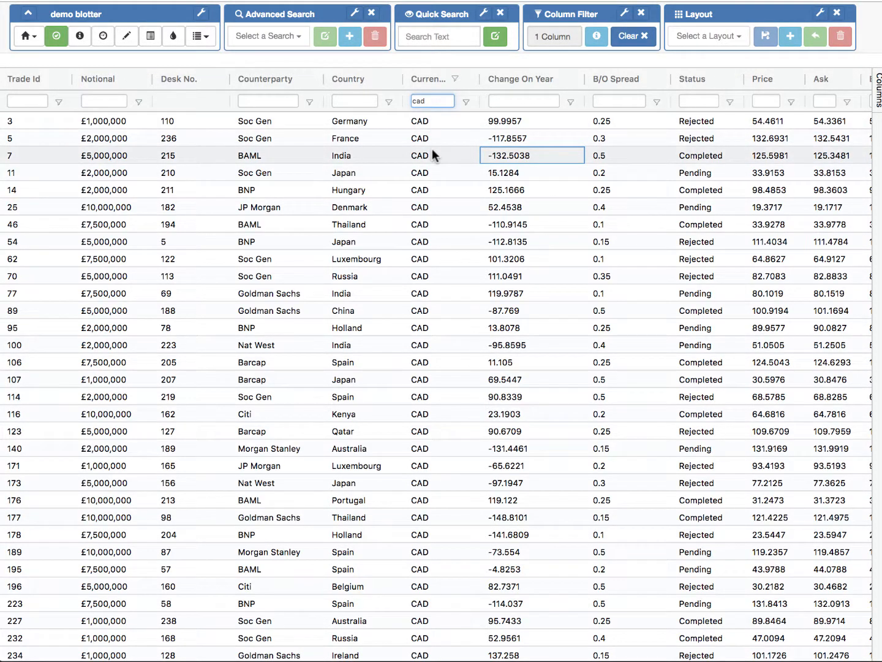
pyautogui.scroll(-15, 444, 216)
pyautogui.scroll(15, 444, 216)
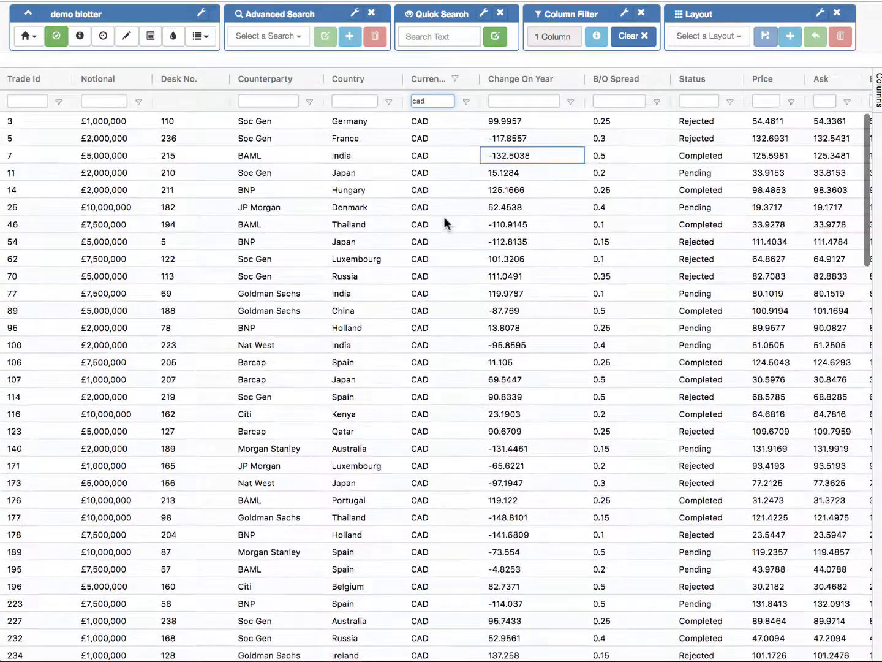
# Step: Open the Currency column's filter form and clear its filter
pyautogui.click(467, 101)
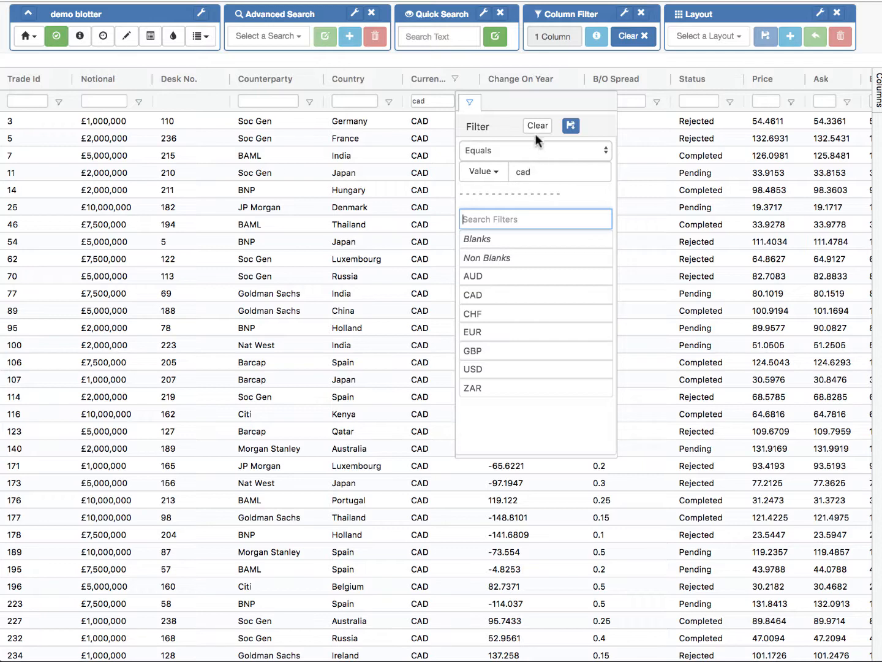
pyautogui.click(538, 126)
pyautogui.click(386, 188)
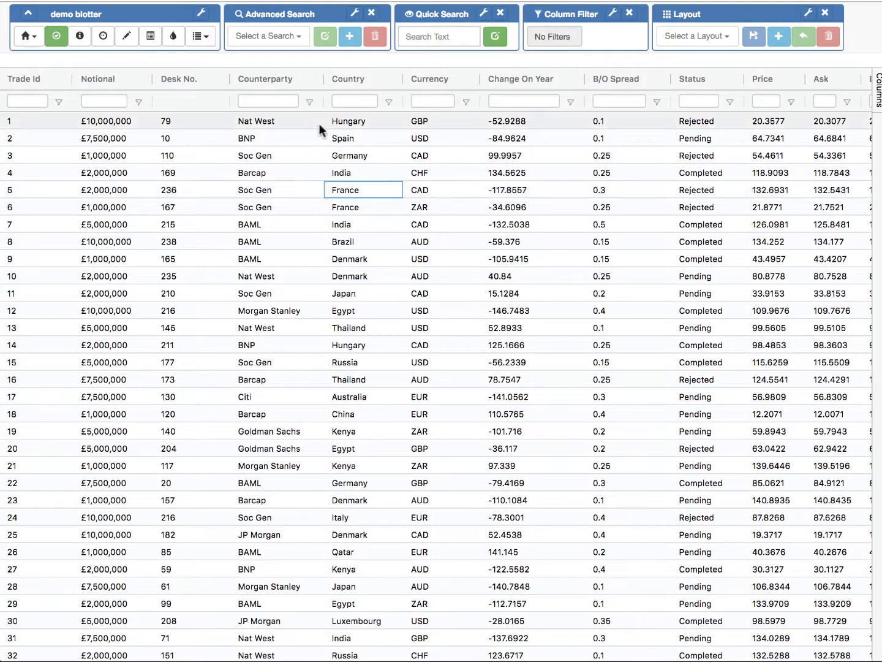
# Step: Filter the Counterparty column with the wildcard expression b* and look through the matching rows
pyautogui.click(267, 101)
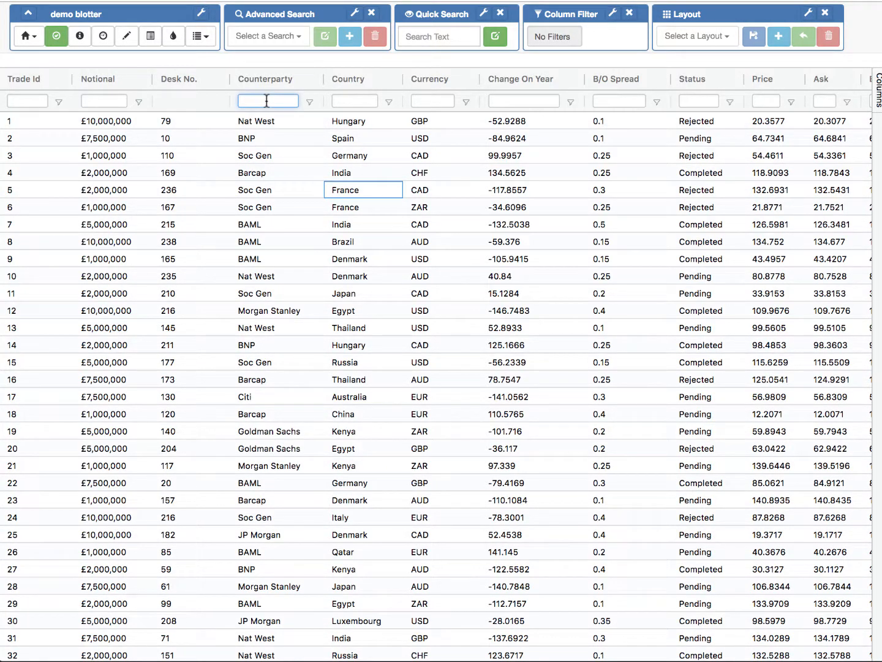
pyautogui.write('b*')
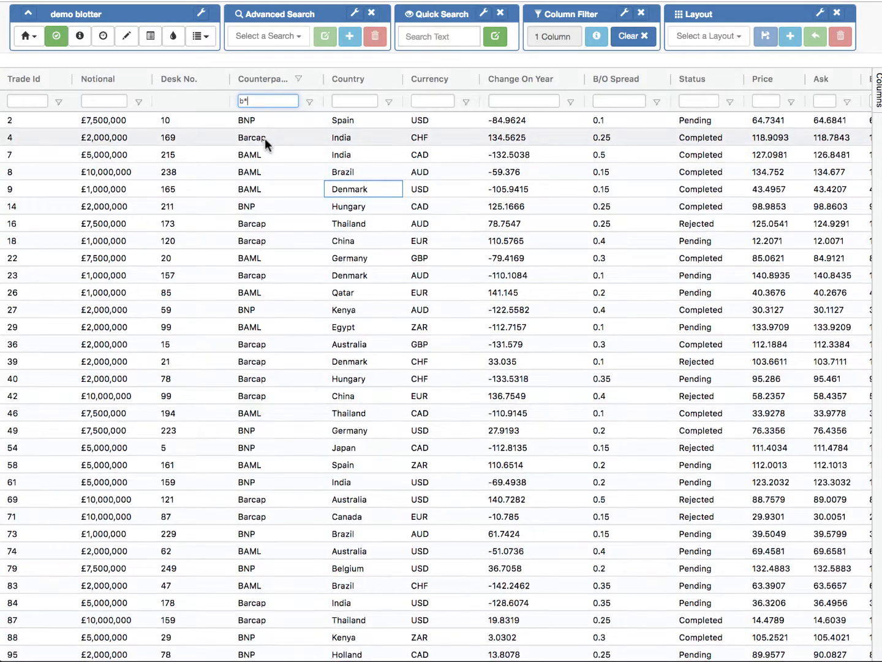
pyautogui.scroll(-15, 265, 137)
pyautogui.scroll(15, 264, 135)
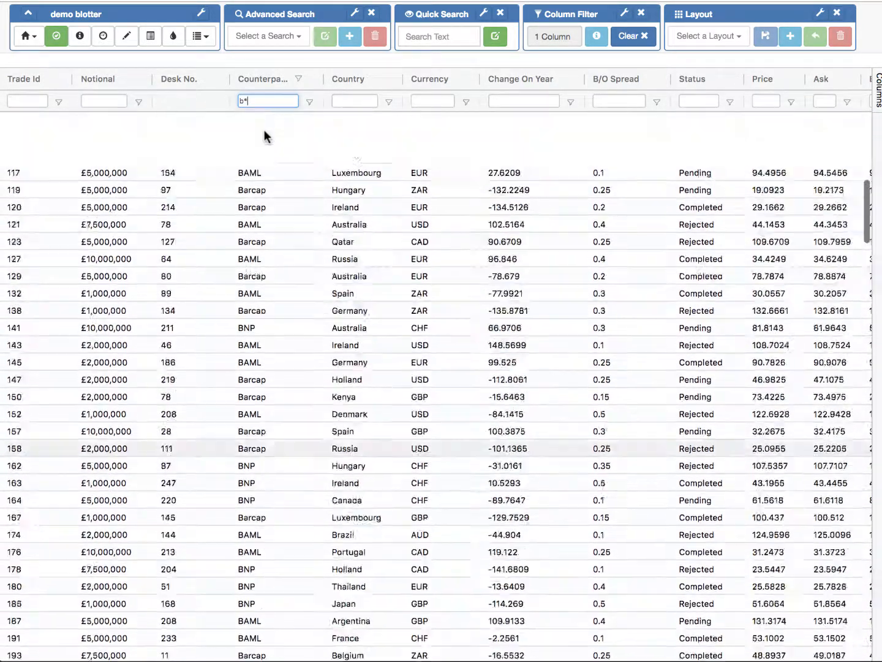
# Step: Change the Counterparty floating filter to b% and look through the matching rows
pyautogui.press('BackSpace')
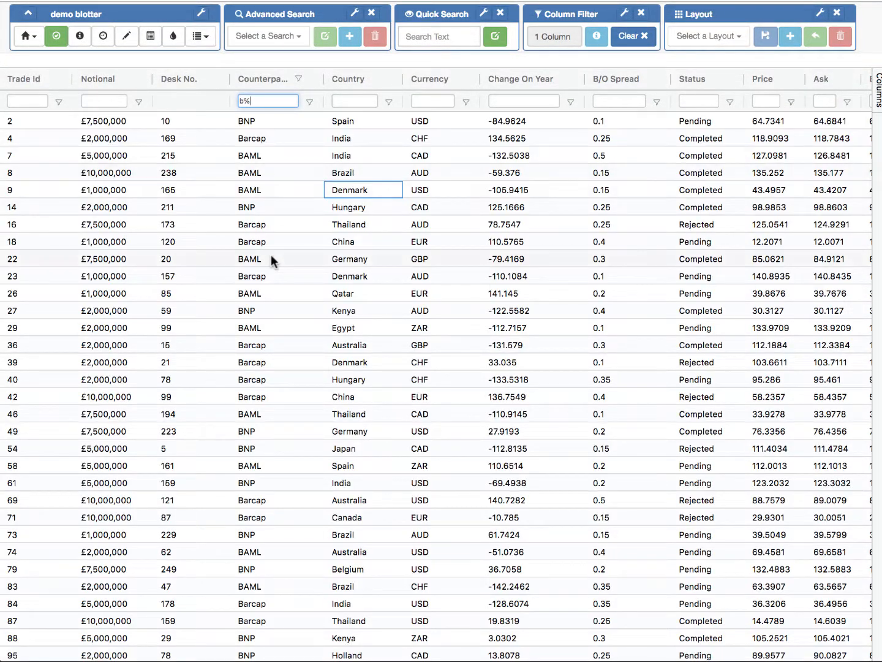
pyautogui.scroll(-5, 271, 254)
pyautogui.scroll(-20, 270, 256)
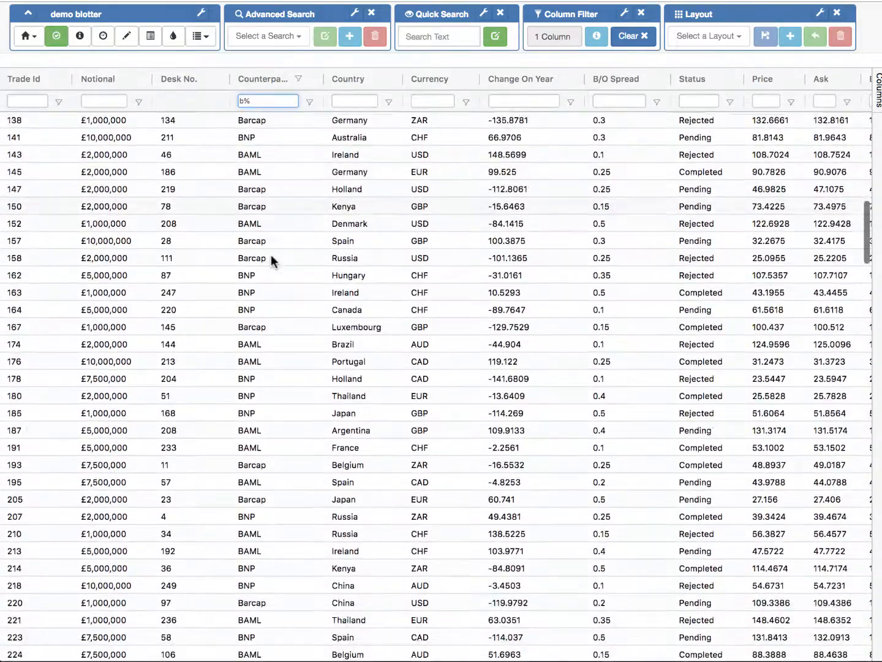
pyautogui.scroll(20, 271, 254)
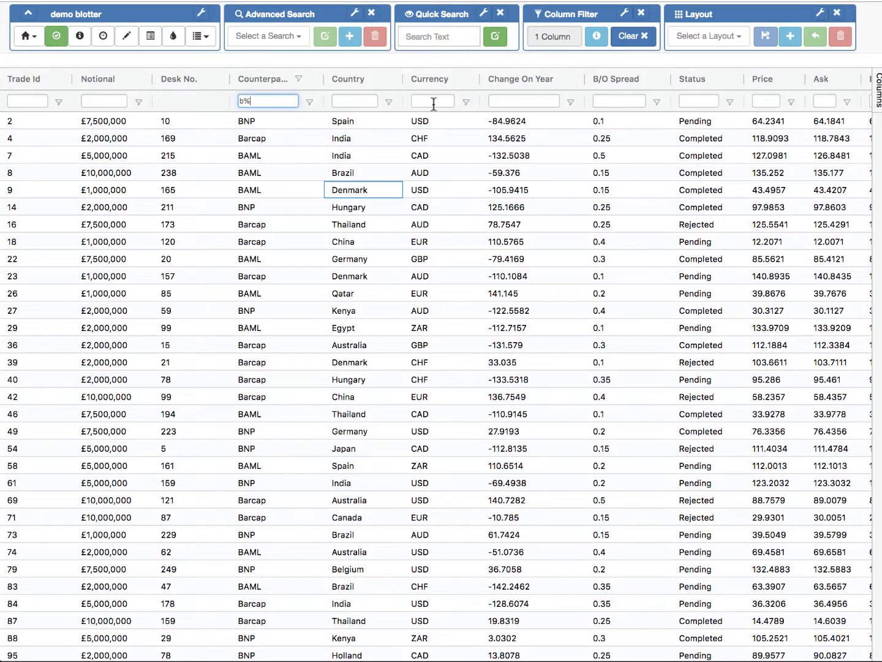
# Step: Add a Change On Year floating filter of >150 alongside the Counterparty filter
pyautogui.click(528, 102)
pyautogui.write('>')
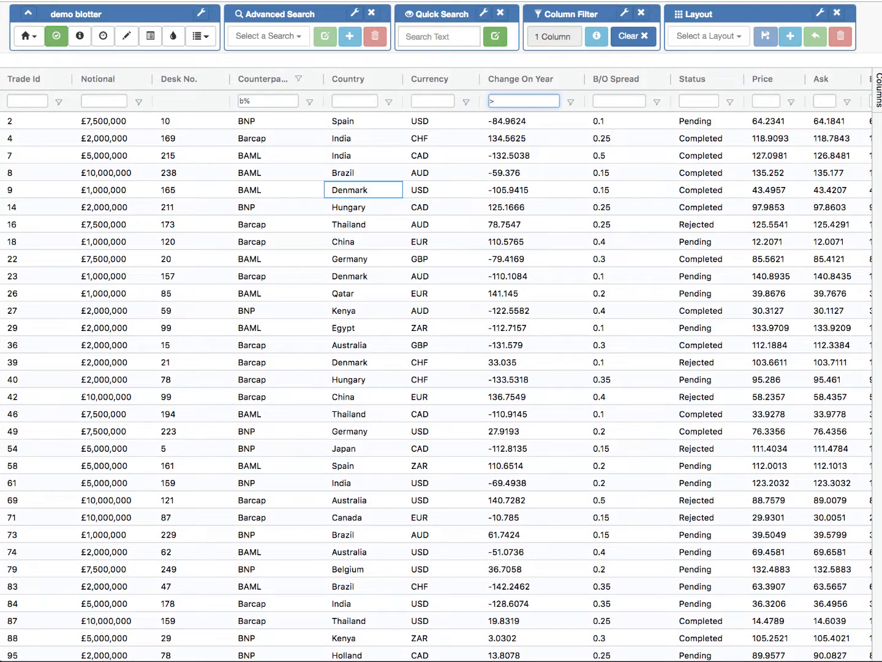
pyautogui.write('100')
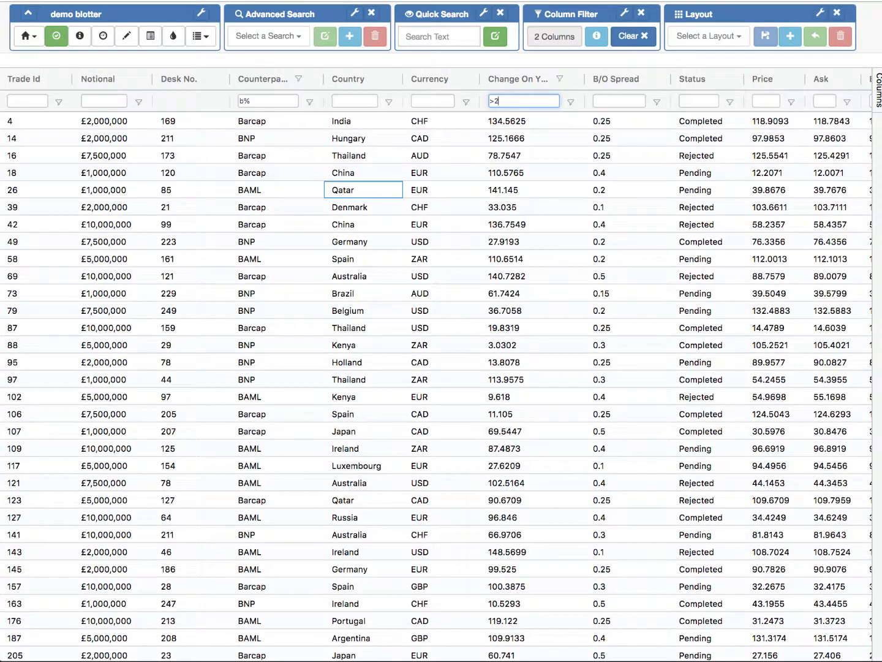
pyautogui.press('BackSpace')
pyautogui.press('BackSpace')
pyautogui.press('BackSpace')
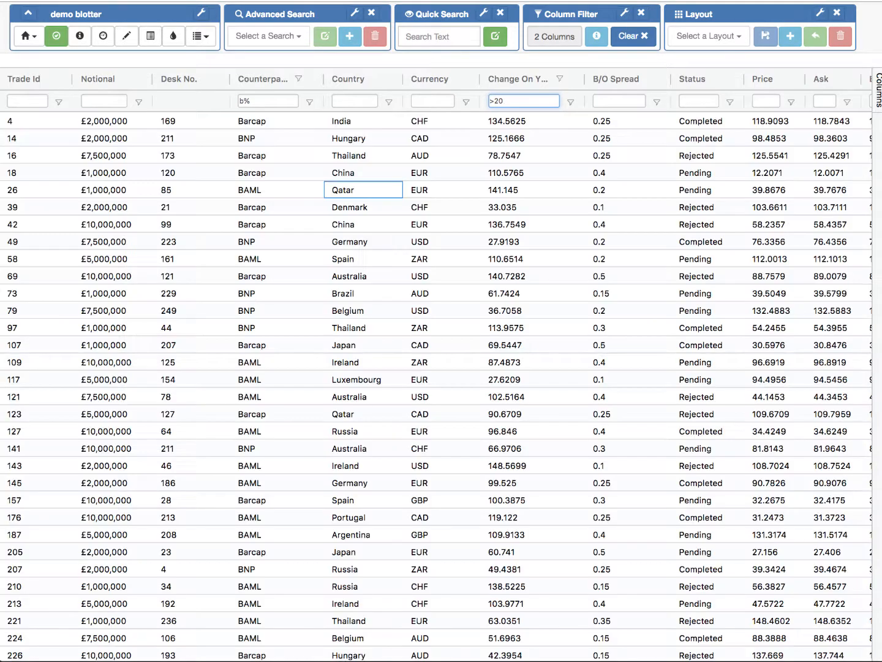
pyautogui.write('1')
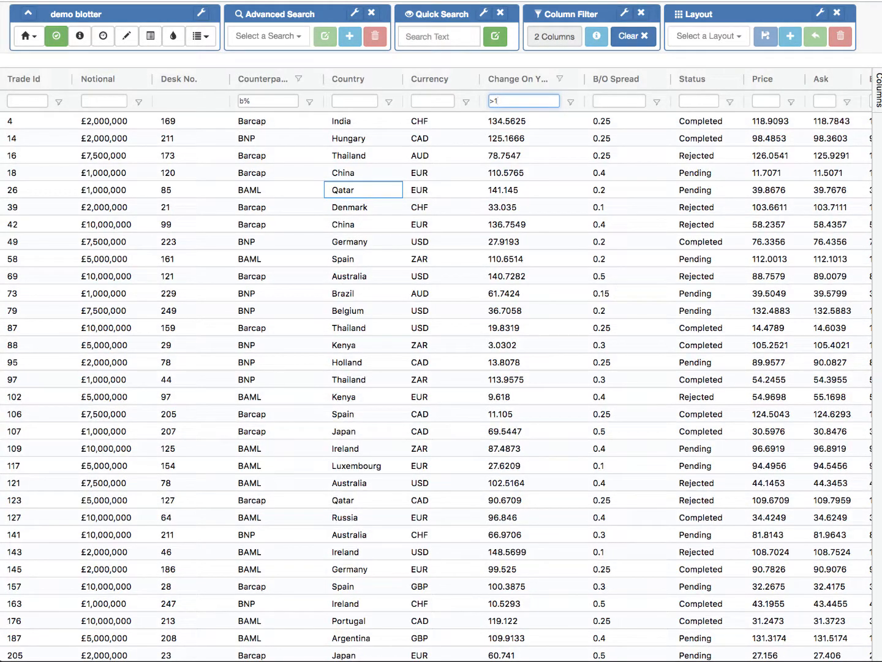
pyautogui.write('50')
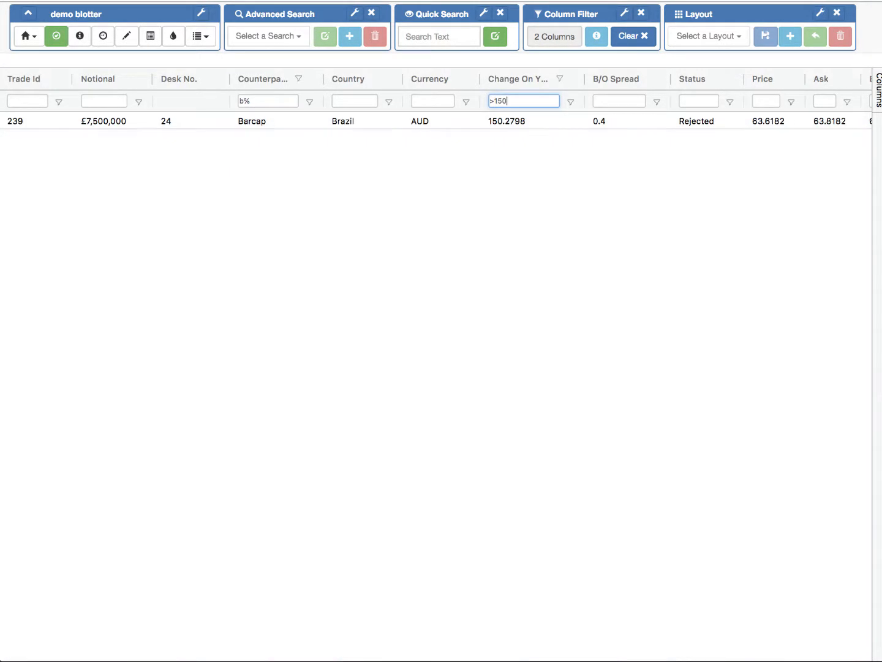
# Step: Clear the Counterparty filter and the Change On Year filter from their column filter forms
pyautogui.click(311, 103)
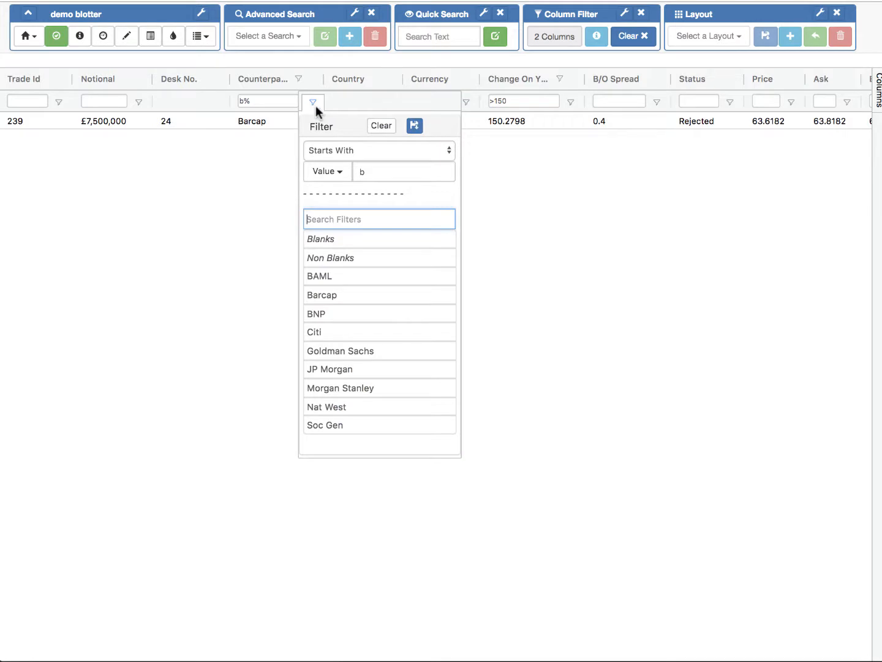
pyautogui.click(382, 127)
pyautogui.click(513, 282)
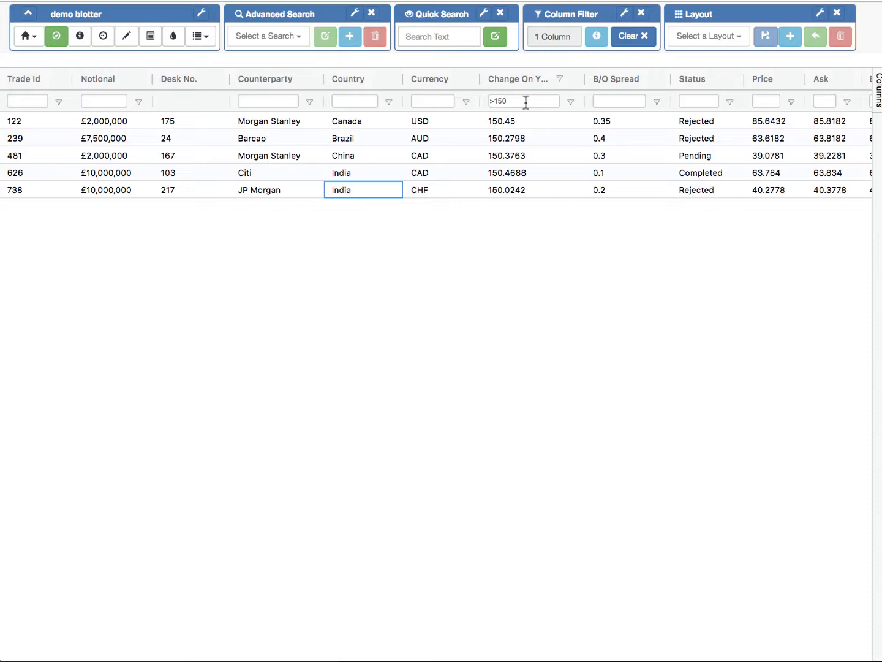
pyautogui.hscroll(15, 515, 151)
pyautogui.hscroll(-15, 516, 150)
pyautogui.click(571, 102)
pyautogui.click(643, 126)
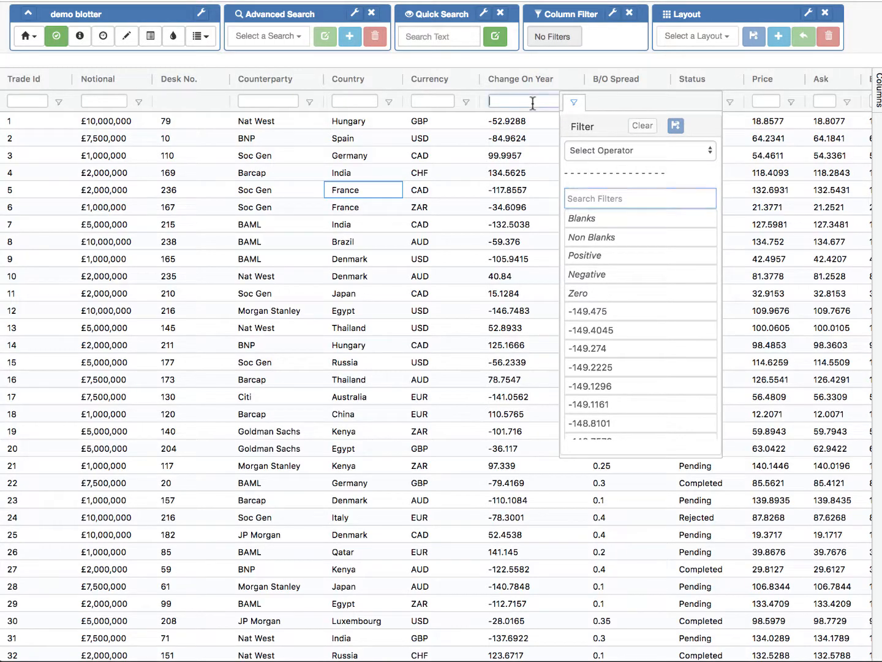
# Step: Filter the Change On Year column with the floating filter expression >150
pyautogui.click(532, 103)
pyautogui.write('>150')
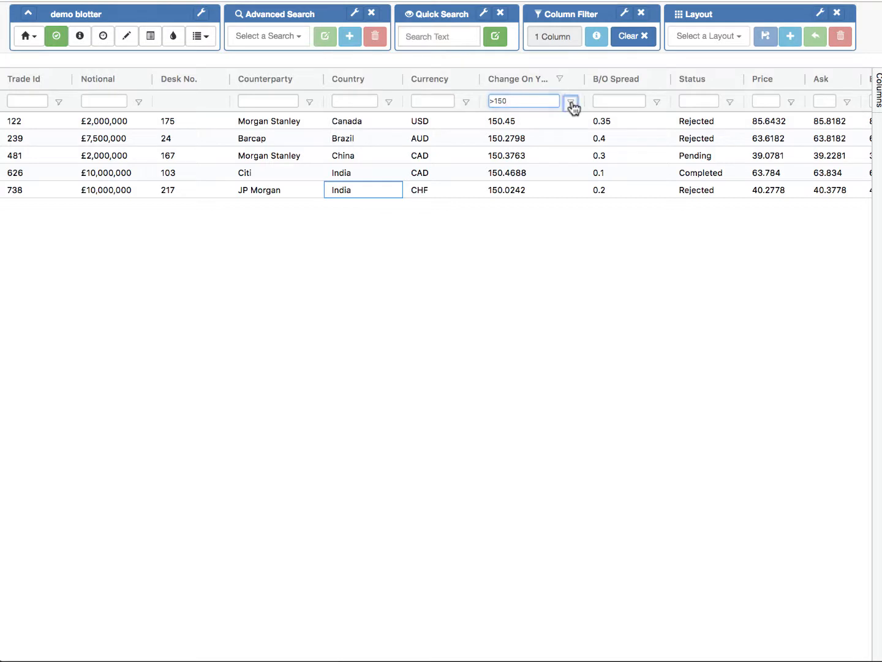
# Step: Save the Change On Year filter as a user filter named Big Change
pyautogui.click(571, 102)
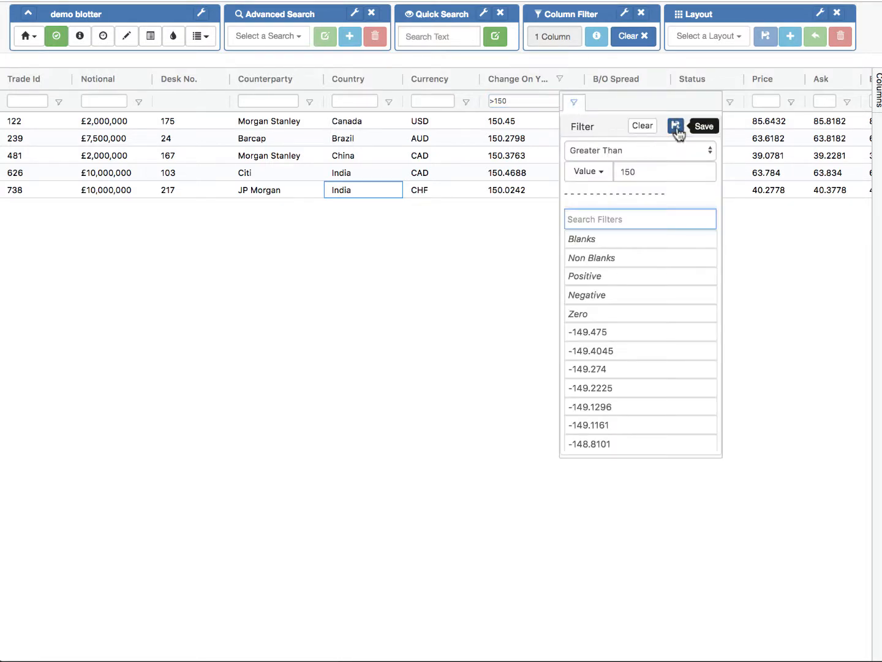
pyautogui.click(677, 127)
pyautogui.click(496, 268)
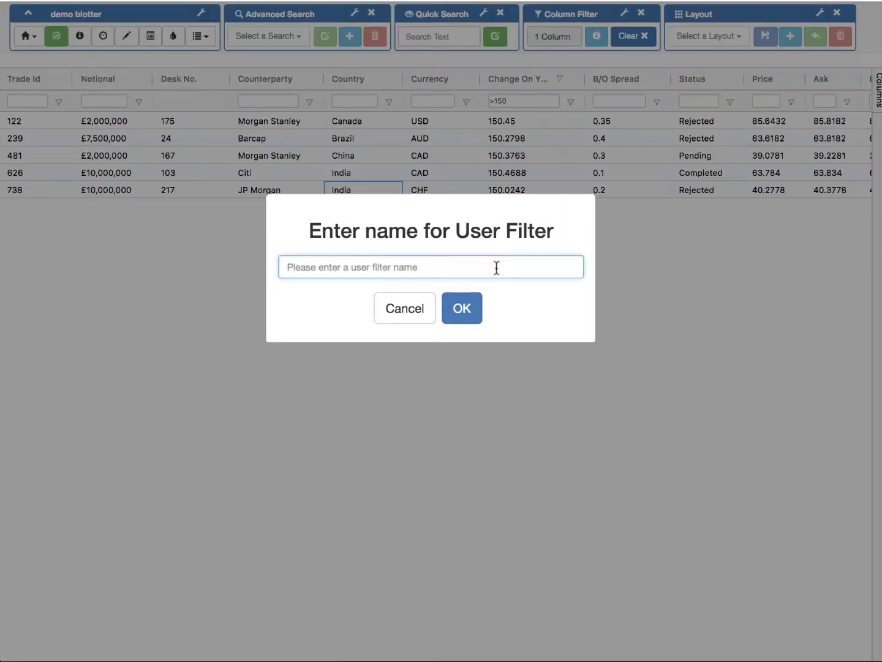
pyautogui.write('Big Change')
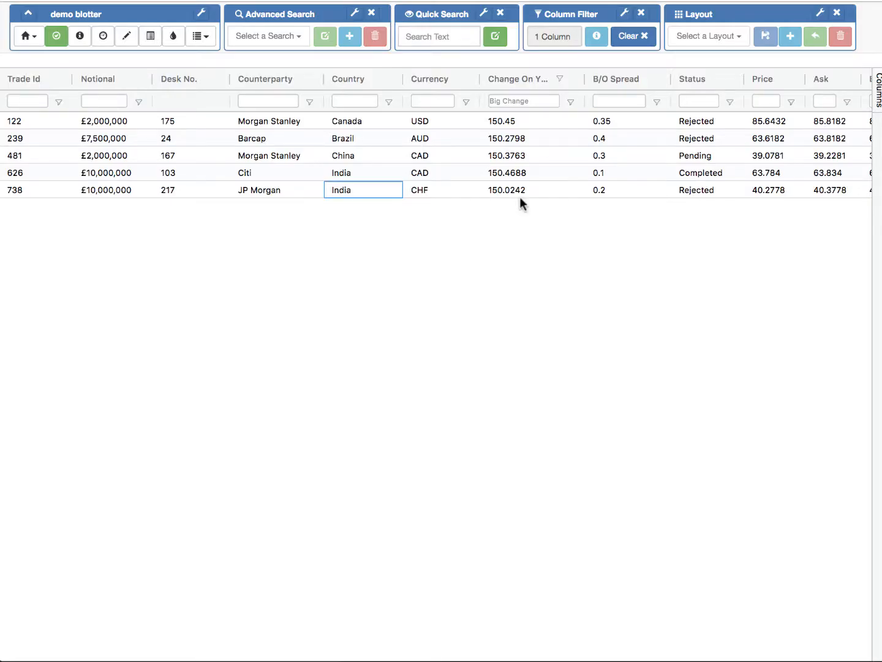
# Step: Clear all column filters and apply the saved Big Change filter to the Change On Year column from its filter form
pyautogui.click(632, 38)
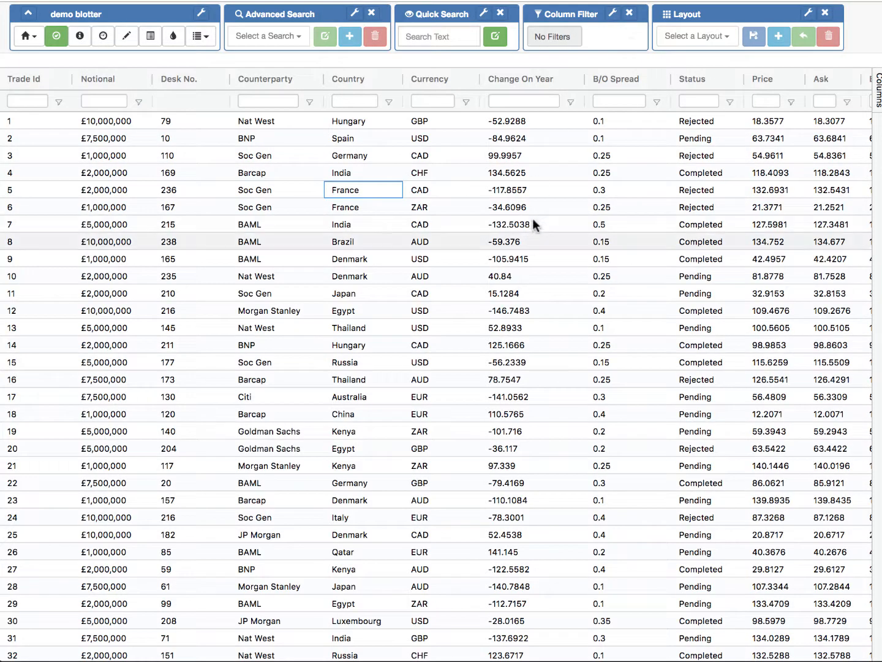
pyautogui.click(571, 103)
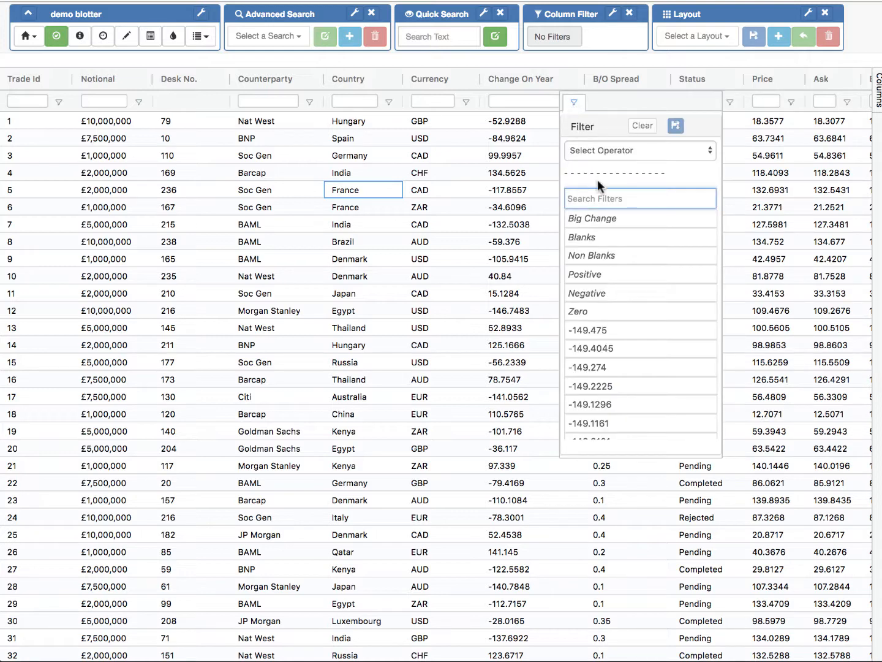
pyautogui.click(597, 225)
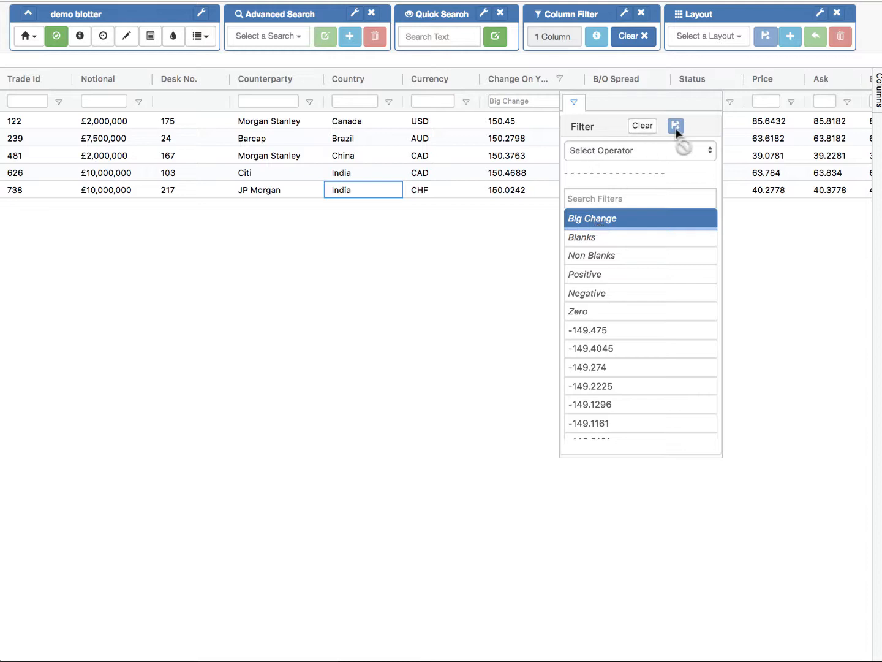
pyautogui.click(569, 105)
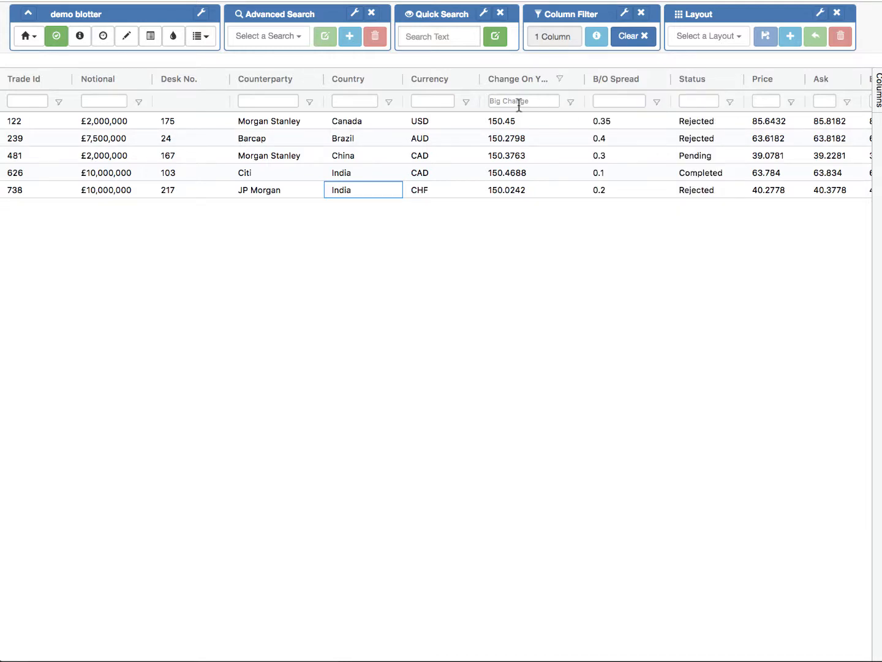
# Step: Clear all column filters and start a new conditional style with Whole Row as its scope
pyautogui.click(632, 38)
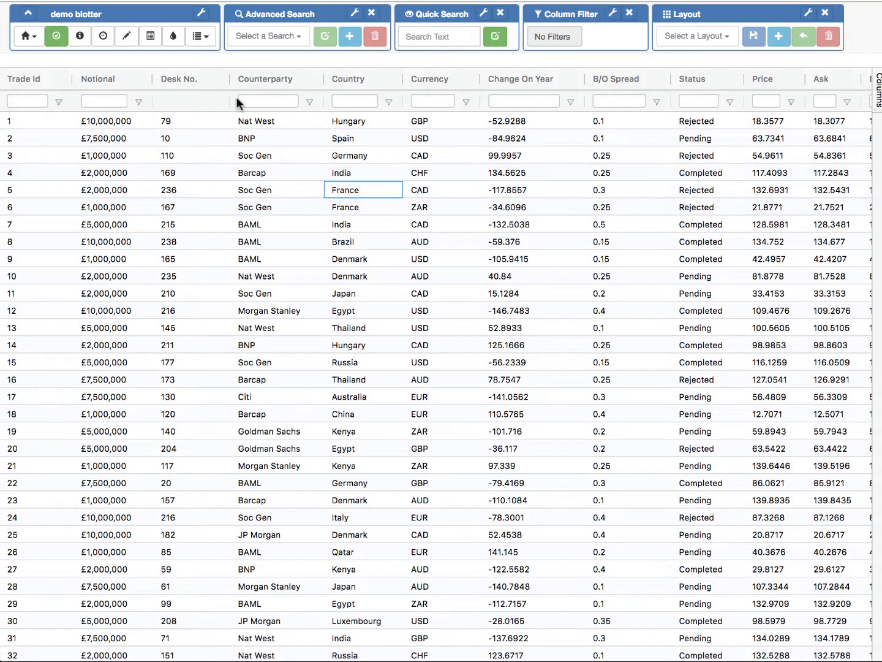
pyautogui.click(172, 38)
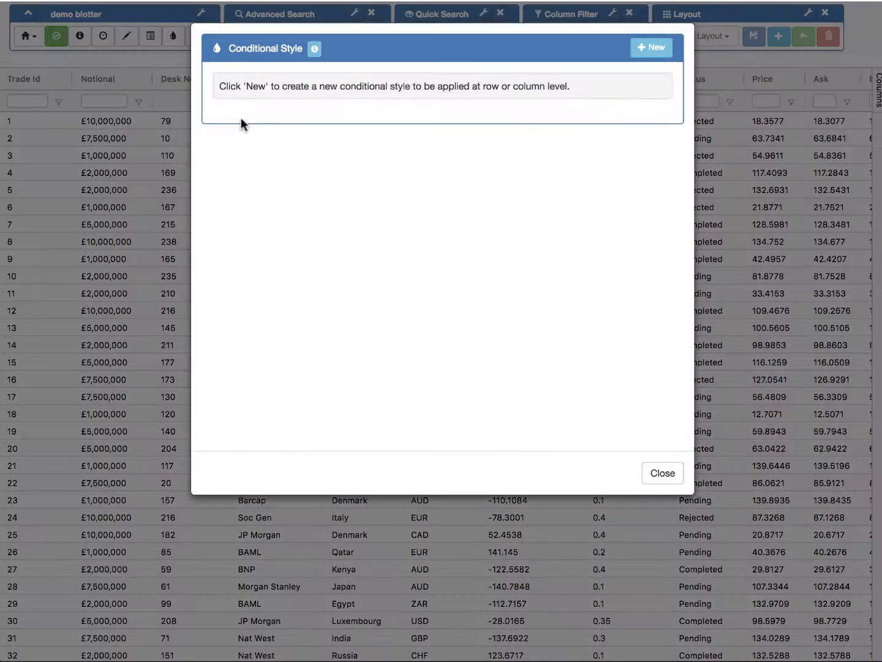
pyautogui.click(645, 54)
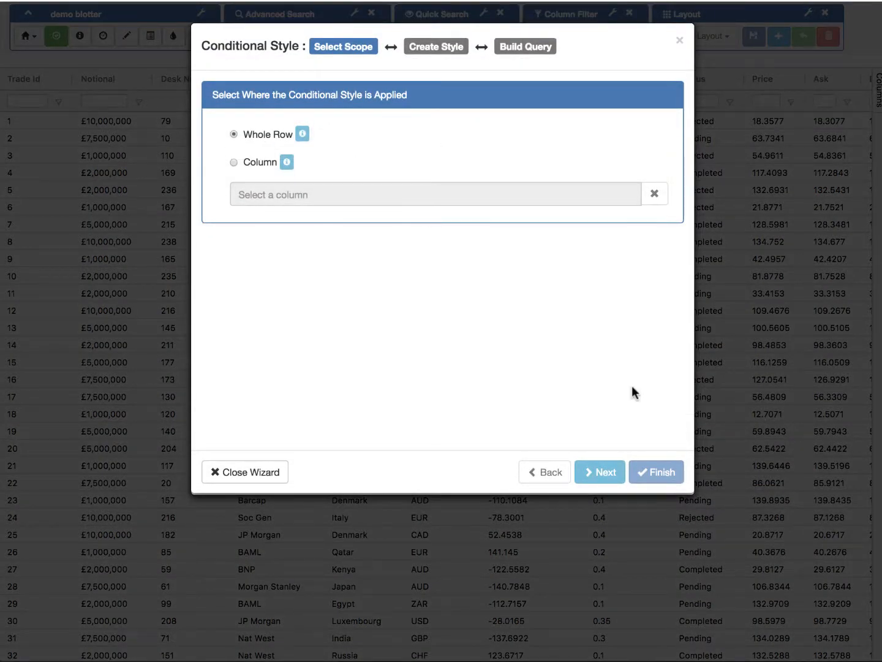
pyautogui.click(587, 470)
# Step: Enable the back colour of the conditional style and set it to pale yellow
pyautogui.click(267, 233)
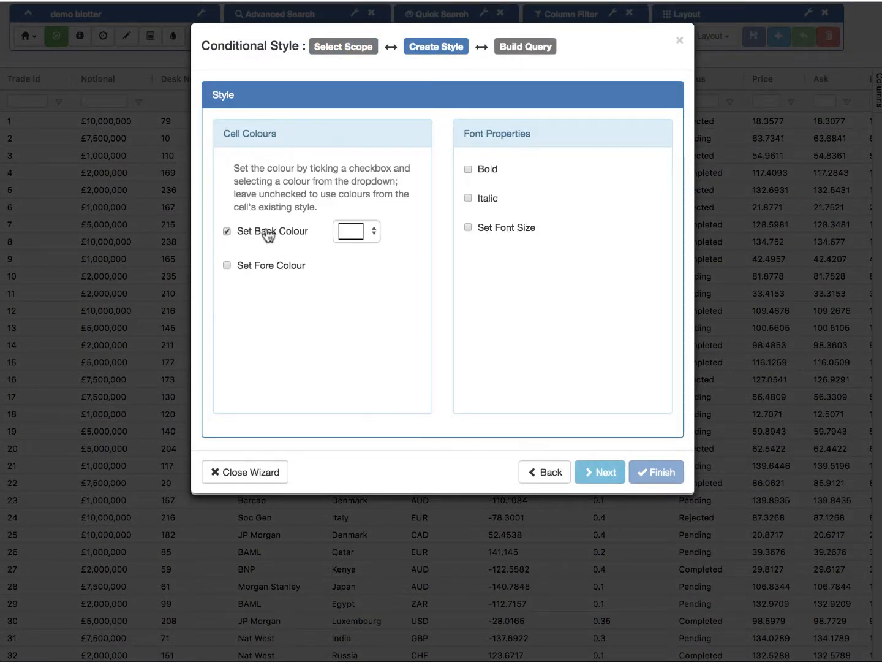
pyautogui.click(357, 236)
pyautogui.click(414, 274)
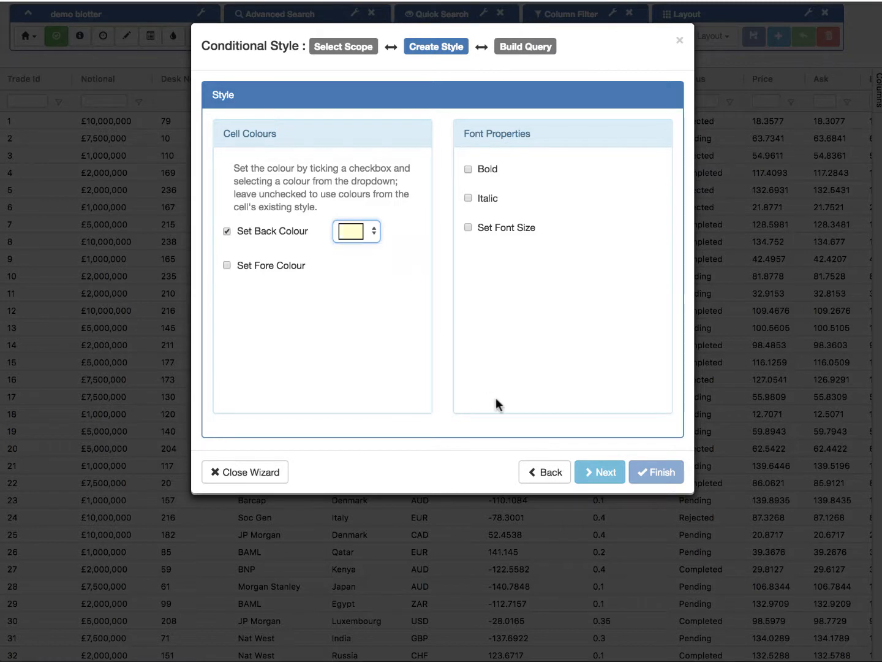
# Step: Build the style's query from the Change On Year column with the Big Change filter and finish the conditional style
pyautogui.click(598, 472)
pyautogui.click(353, 224)
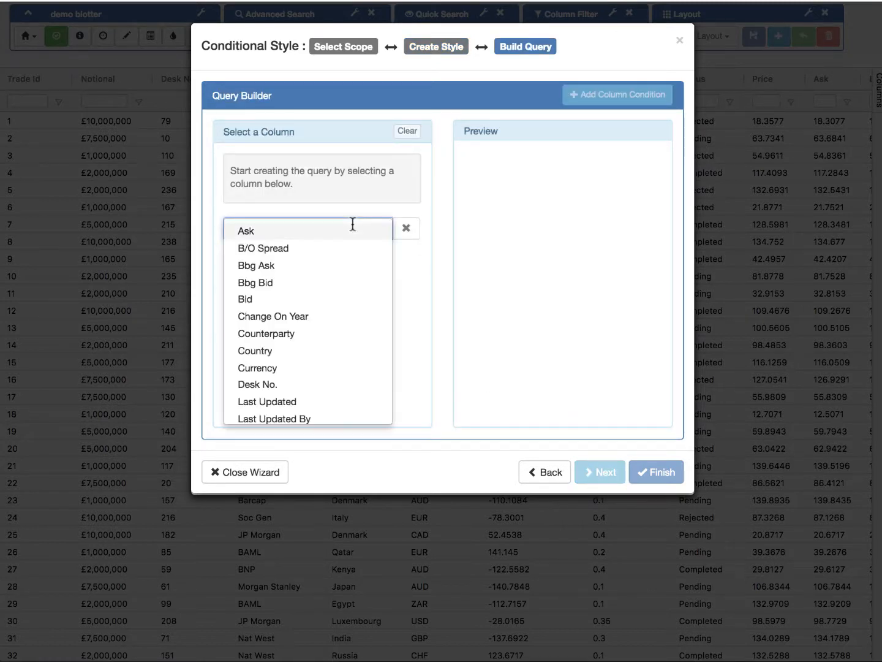
pyautogui.click(309, 317)
pyautogui.click(331, 176)
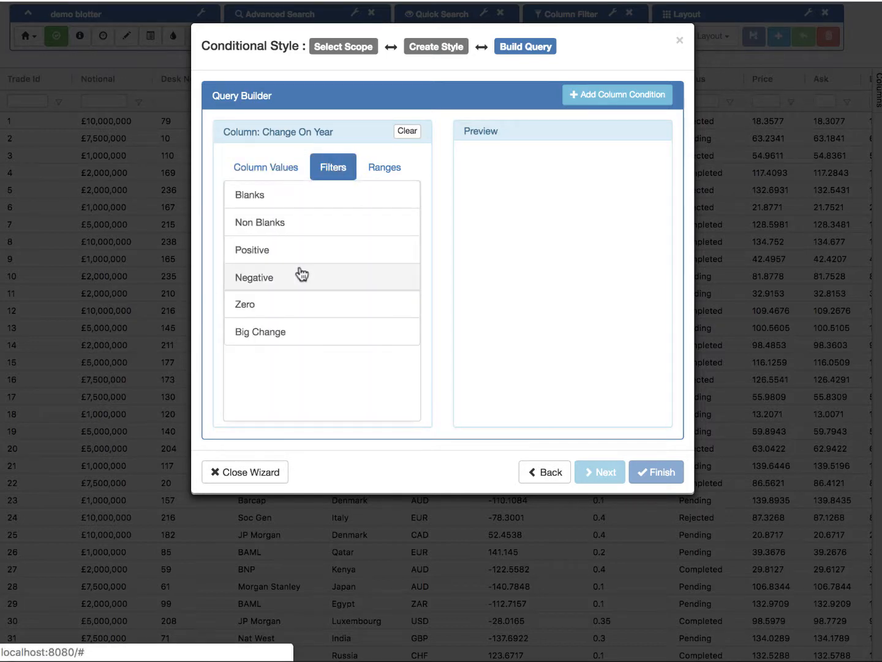
pyautogui.click(273, 333)
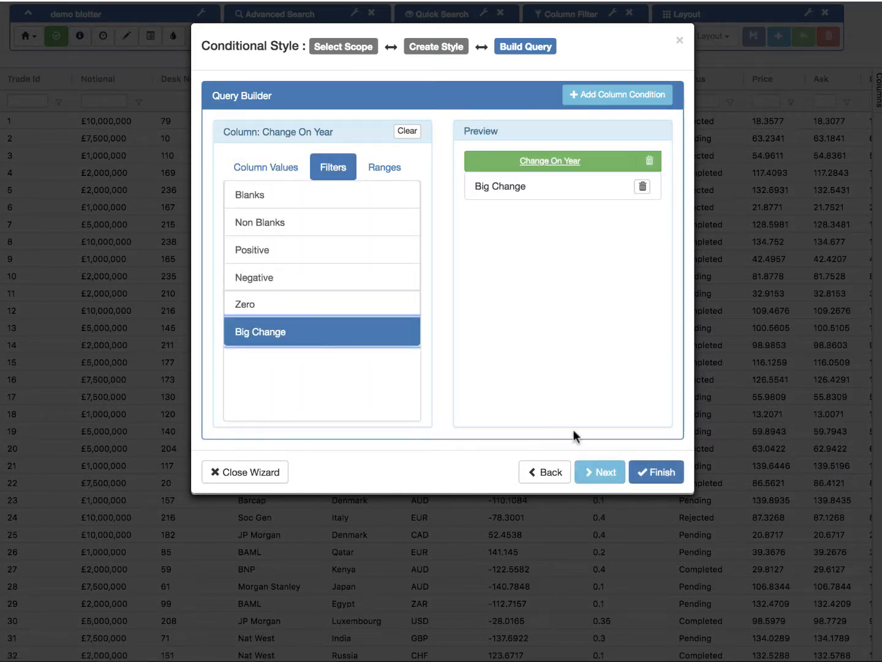
pyautogui.click(606, 473)
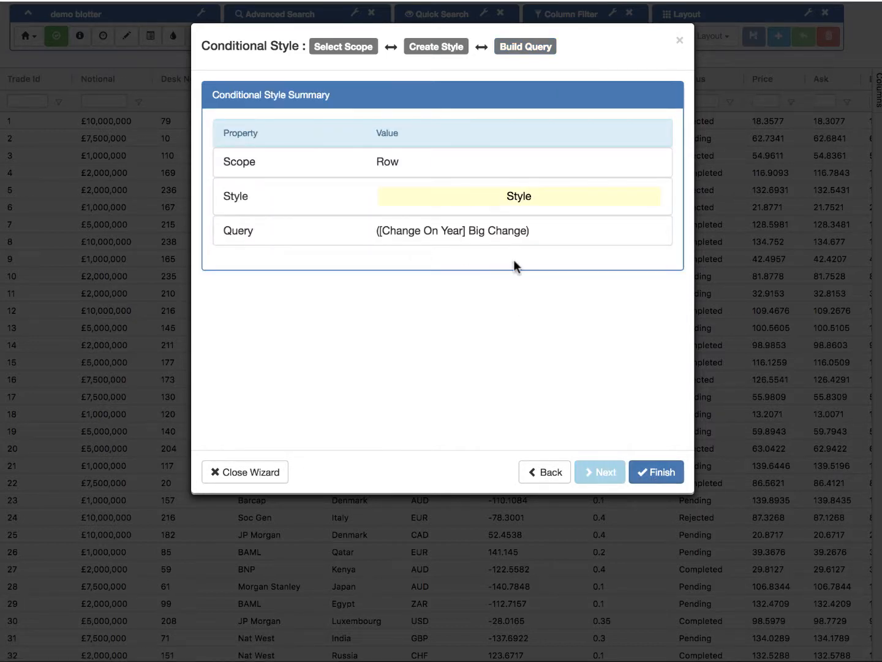
pyautogui.click(651, 471)
pyautogui.click(660, 477)
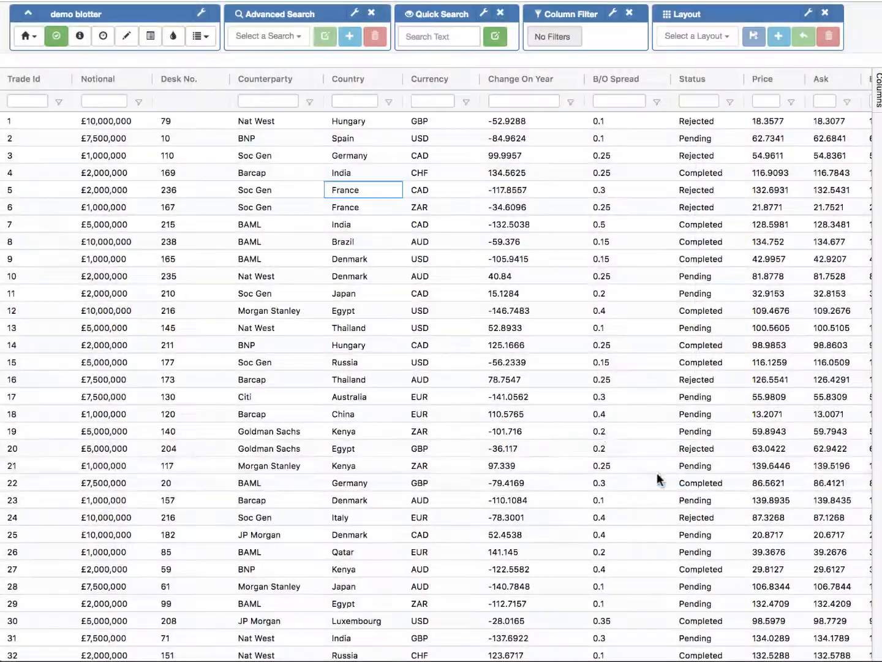
# Step: Look through the grid rows for trades styled by the Big Change condition on Change On Year
pyautogui.scroll(-1, 536, 409)
pyautogui.scroll(-20, 536, 409)
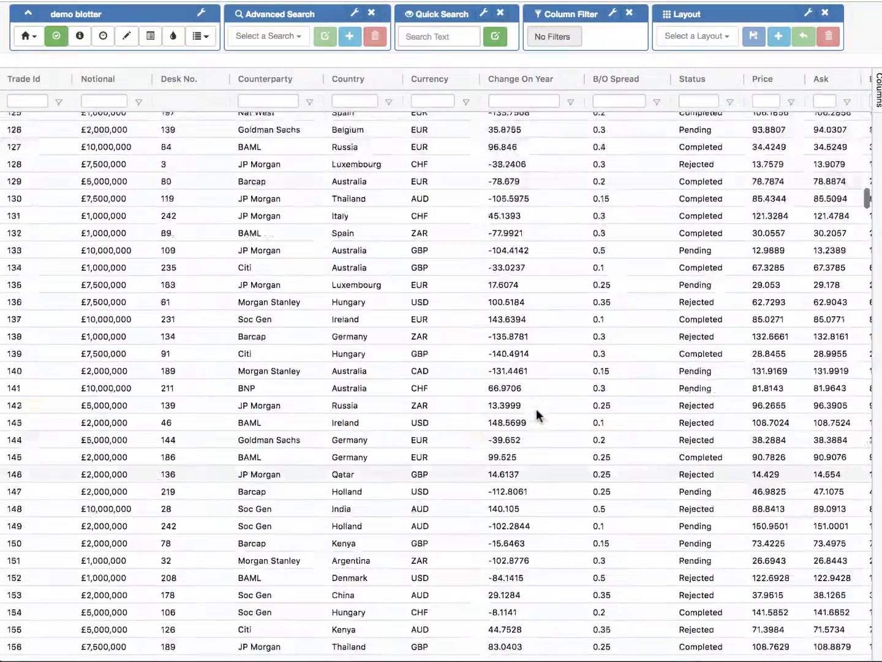
pyautogui.scroll(5, 536, 409)
pyautogui.scroll(-15, 529, 473)
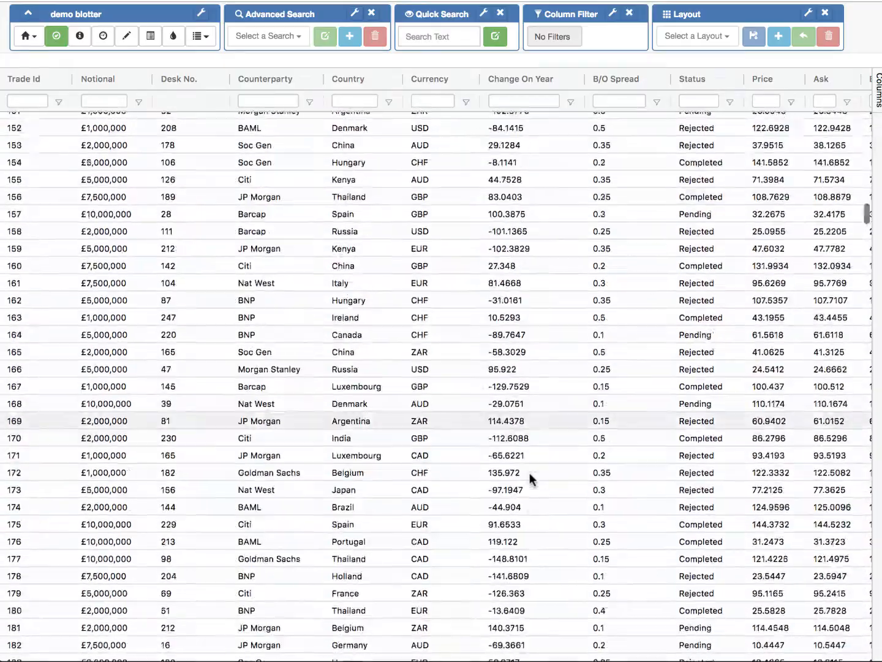
pyautogui.scroll(-12, 529, 472)
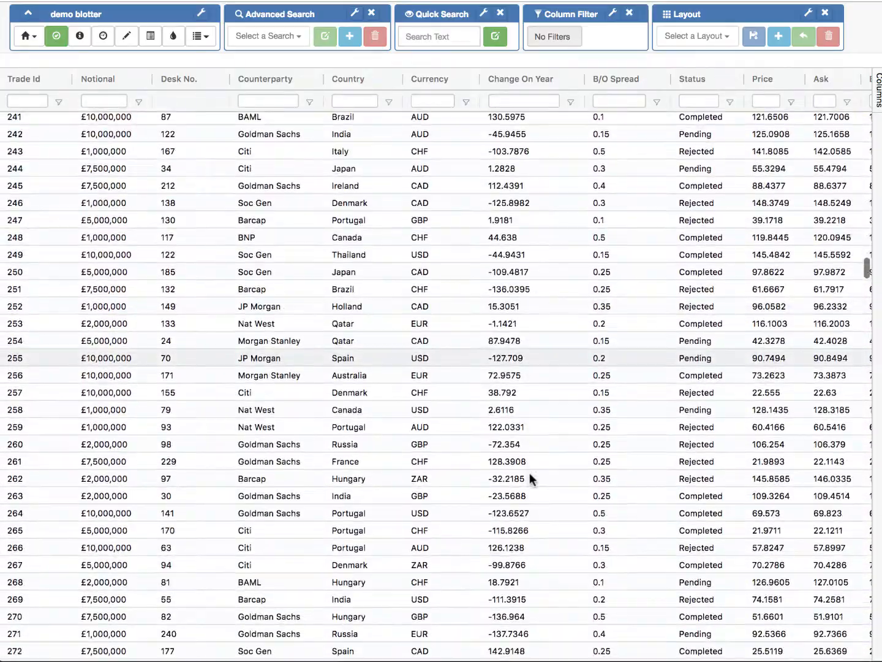
pyautogui.scroll(1, 526, 223)
pyautogui.scroll(-2, 517, 295)
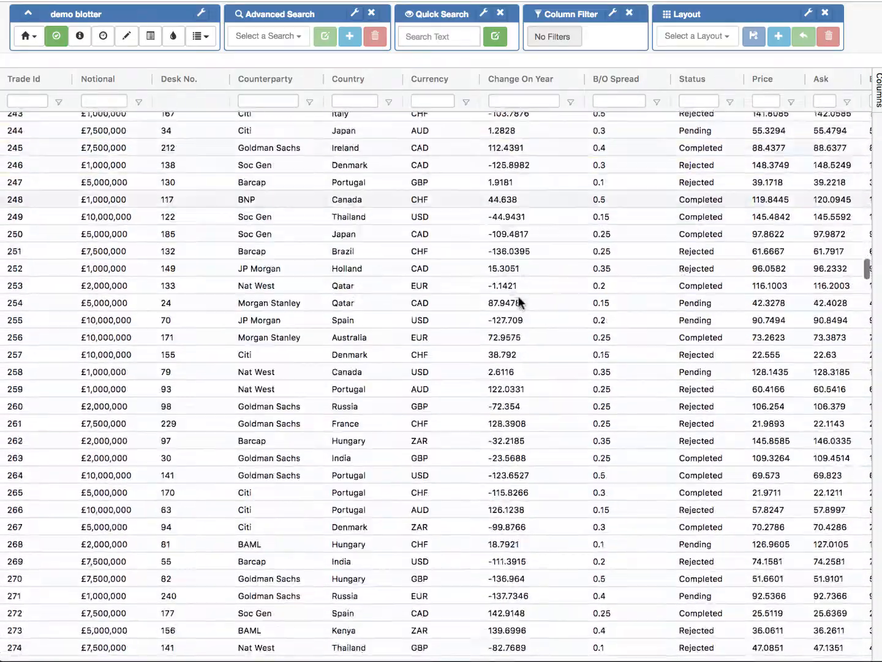
pyautogui.scroll(14, 518, 296)
pyautogui.scroll(20, 518, 295)
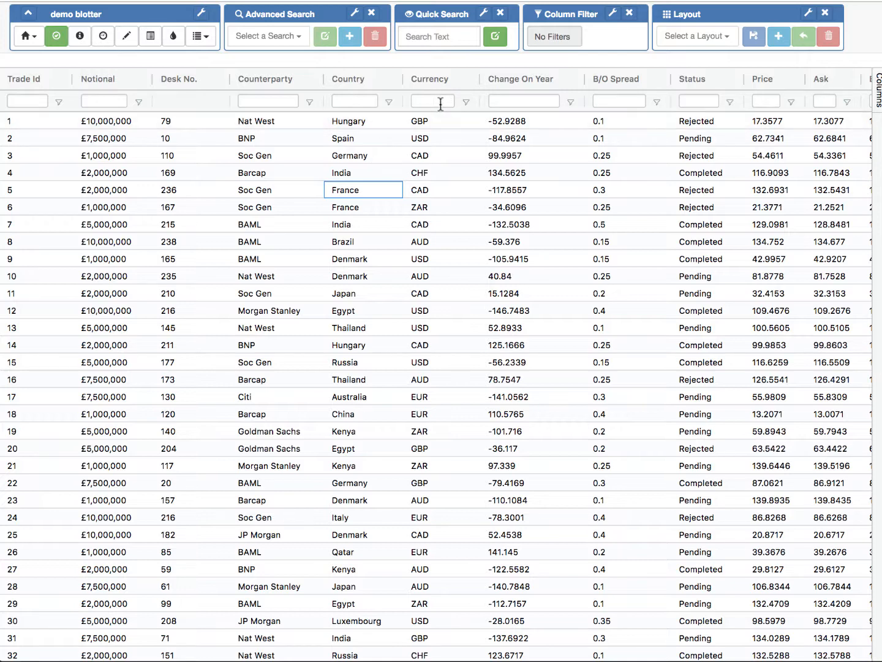
# Step: Filter the B/O Spread column with the floating expression >= 0.1 and change it to > 0.1
pyautogui.click(612, 102)
pyautogui.write('>')
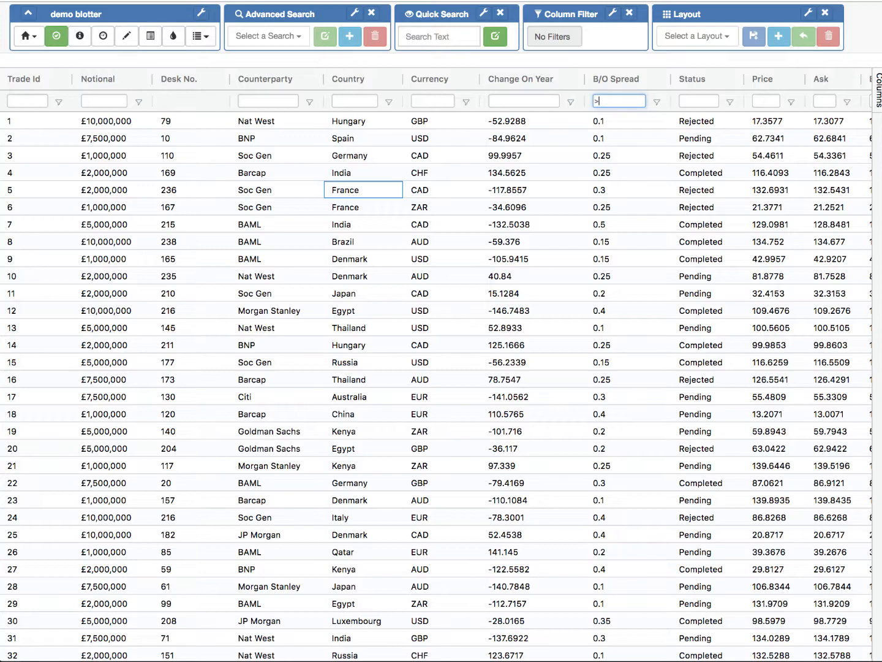
pyautogui.write('= 0.1')
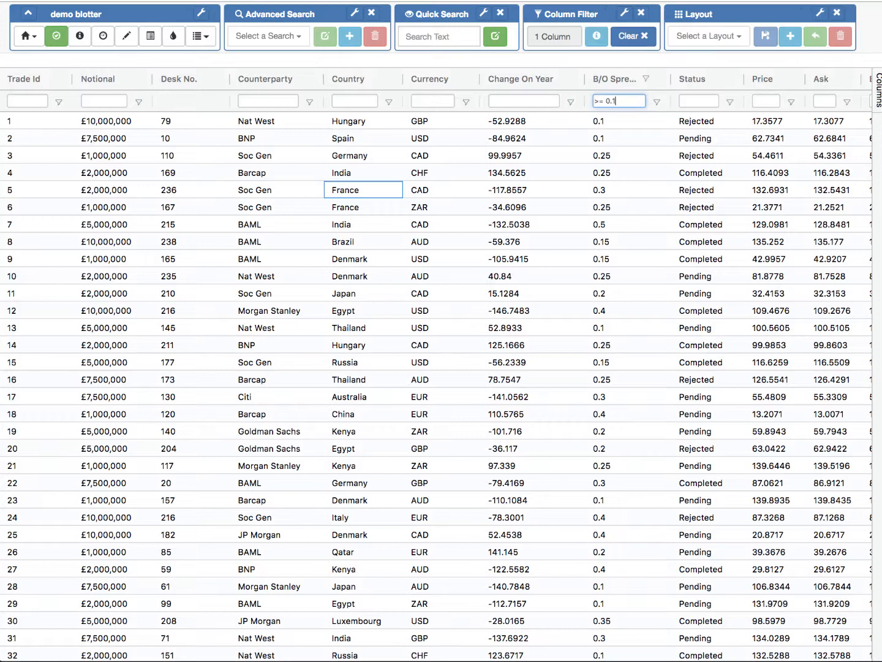
pyautogui.click(603, 101)
pyautogui.press('BackSpace')
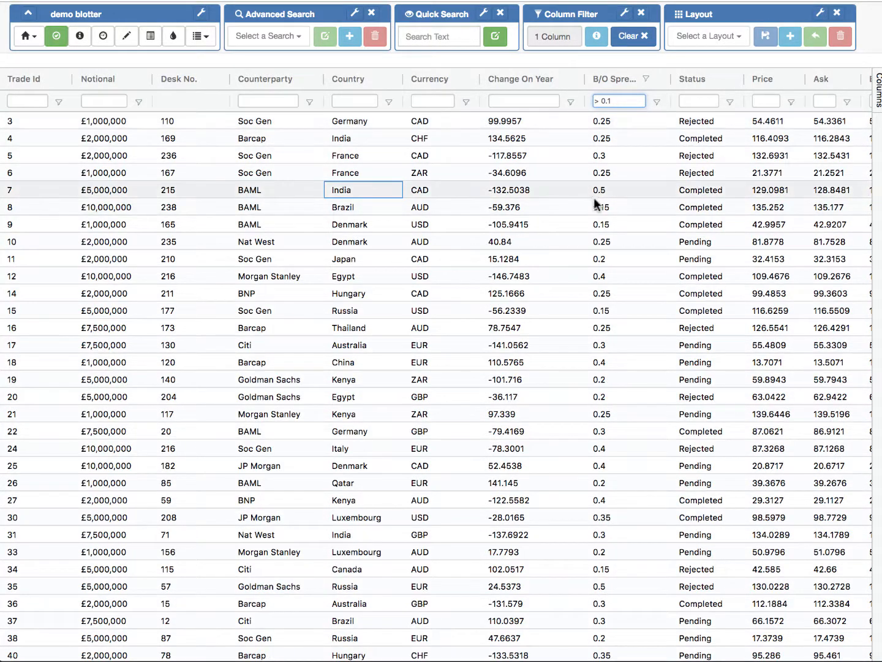